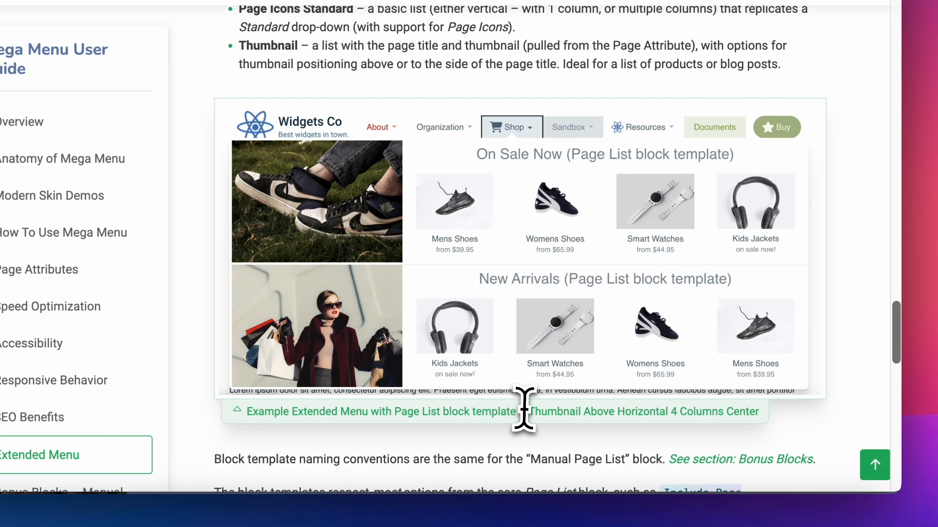
Step: Read the guide's block template notes for Page List, Content and Image, covering Clean Bullets, Cover Height and Cover Width
left_click_drag(528, 411, 756, 419)
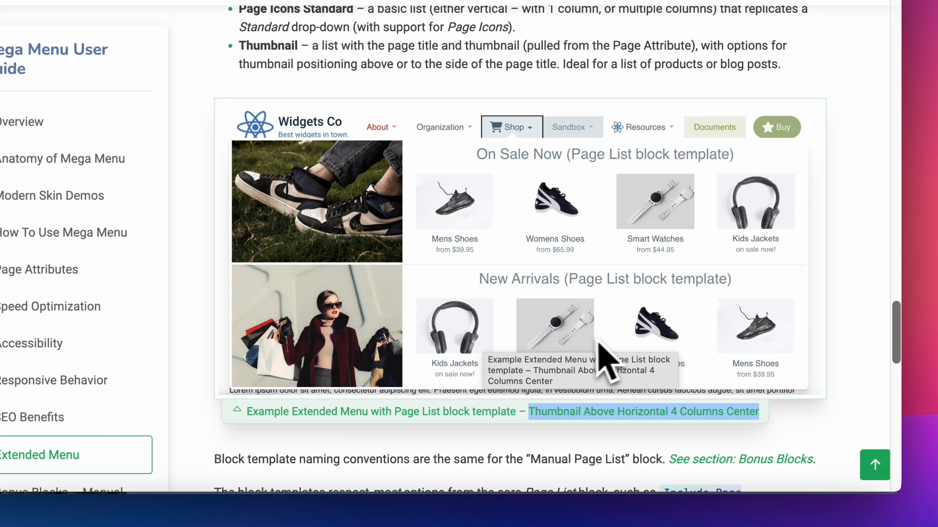
left_click(483, 434)
scroll(484, 407, "down", 5)
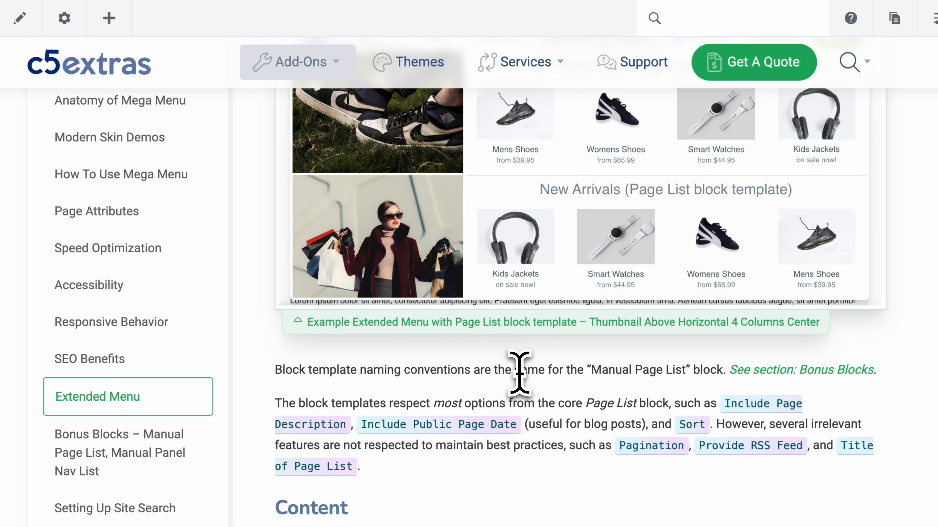
scroll(519, 371, "down", 5)
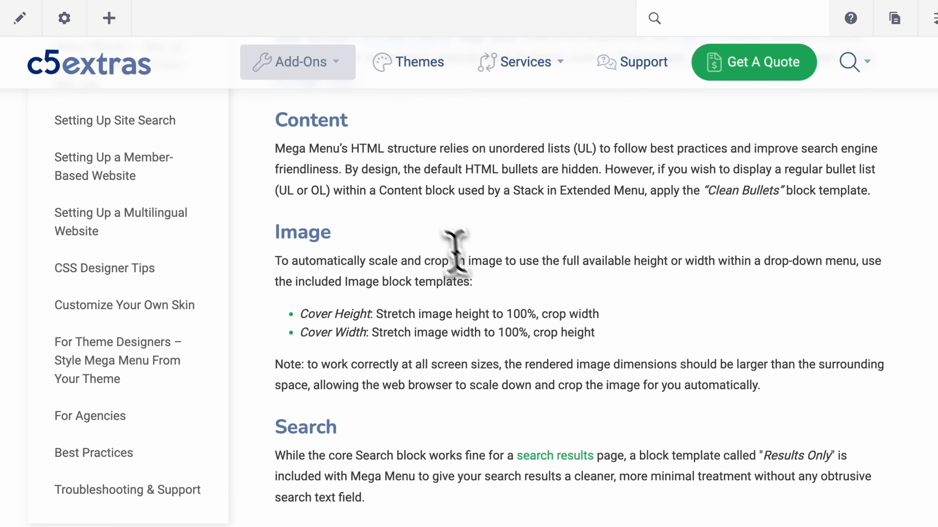
double_click(311, 120)
left_click_drag(707, 190, 778, 191)
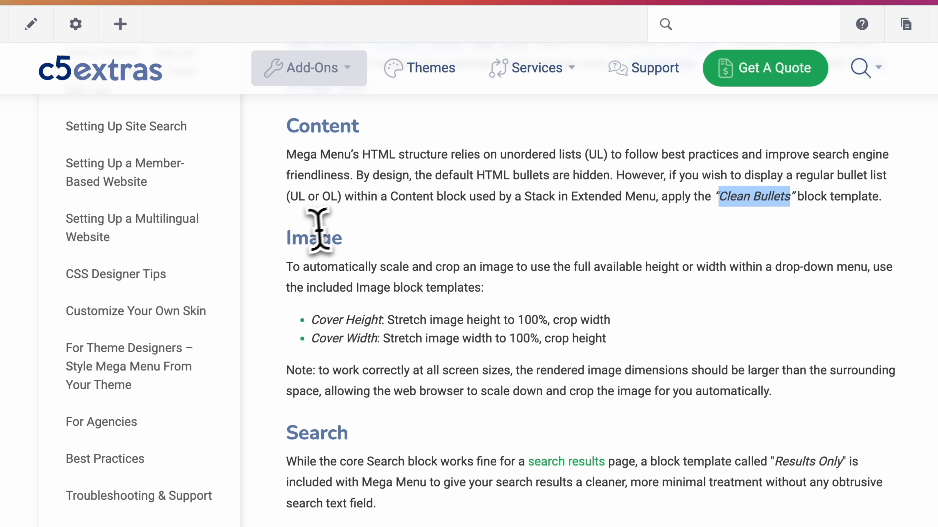
double_click(303, 237)
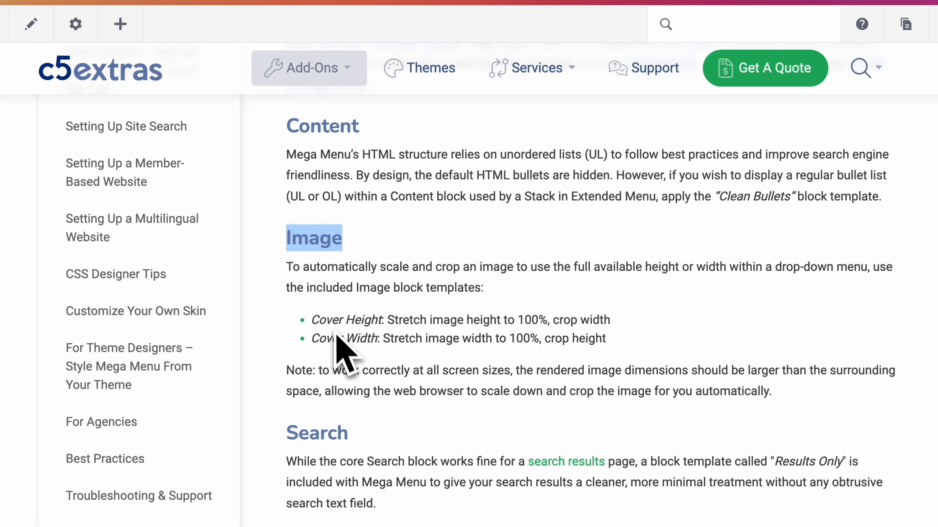
left_click_drag(311, 320, 368, 325)
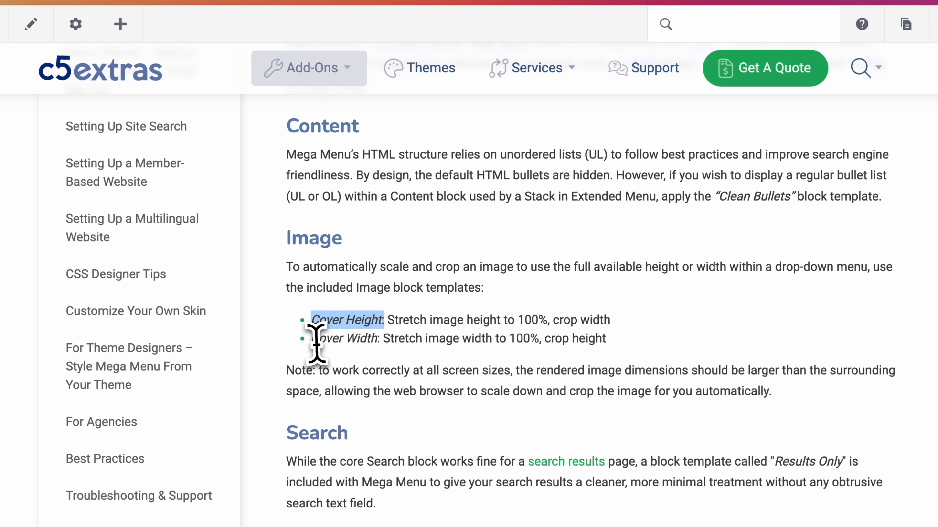
left_click_drag(312, 339, 379, 339)
Step: Dismiss the backup alert and read the guide's template notes for the Search and Express Entry List blocks
scroll(373, 342, "up", 5)
scroll(373, 342, "up", 5)
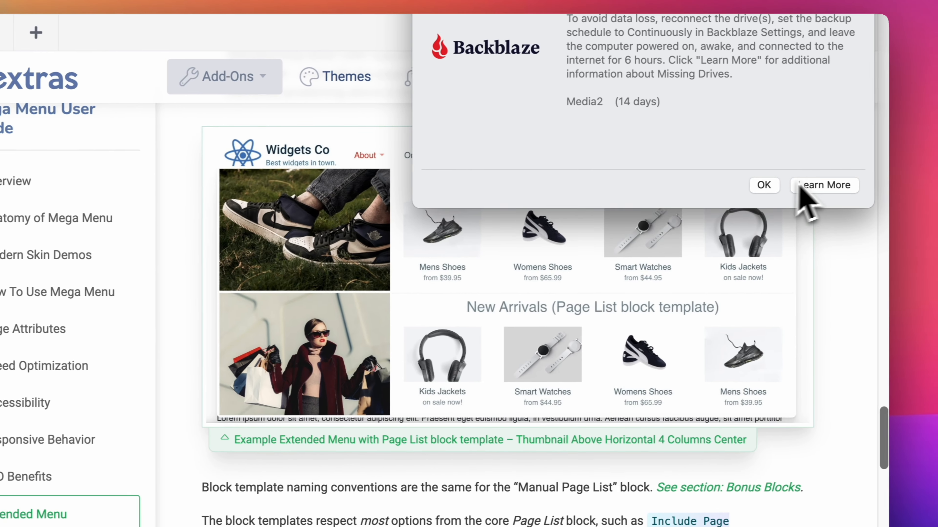
left_click(848, 177)
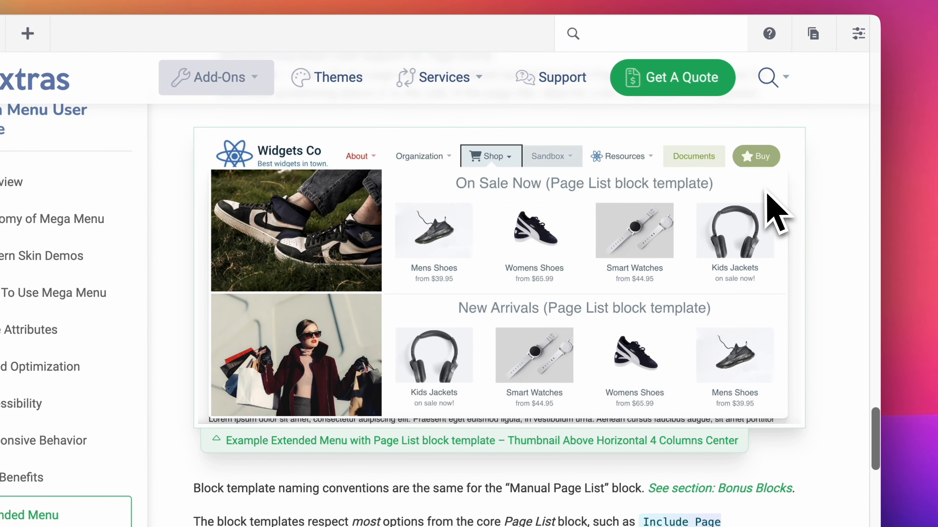
scroll(353, 387, "down", 15)
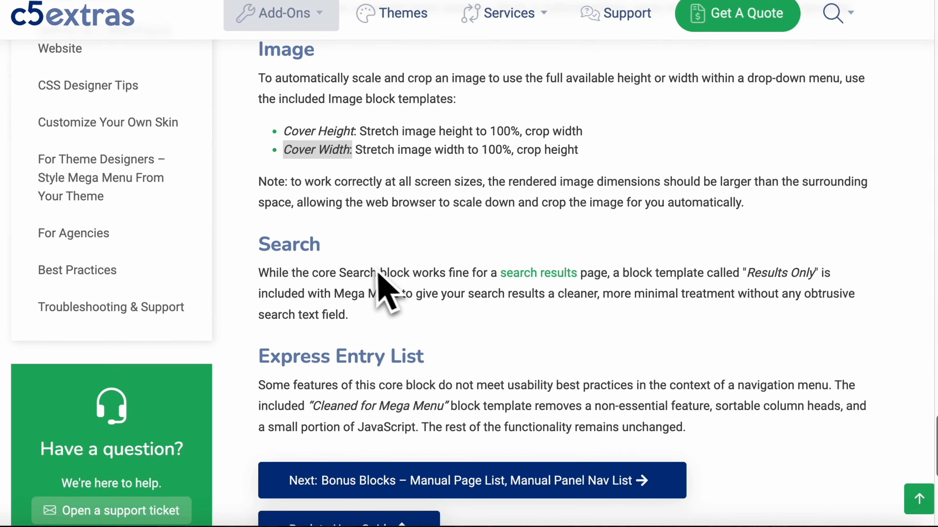
left_click_drag(273, 337, 350, 338)
left_click_drag(417, 273, 602, 270)
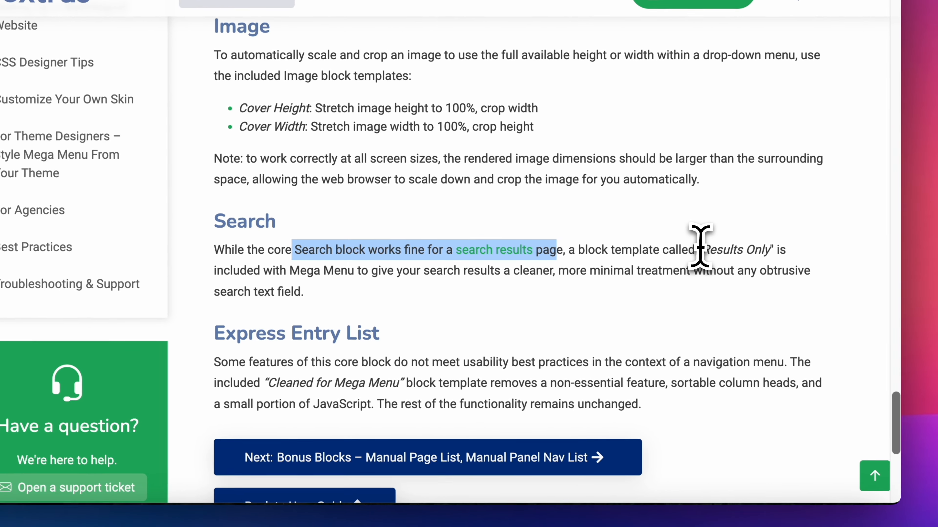
left_click_drag(726, 261, 756, 263)
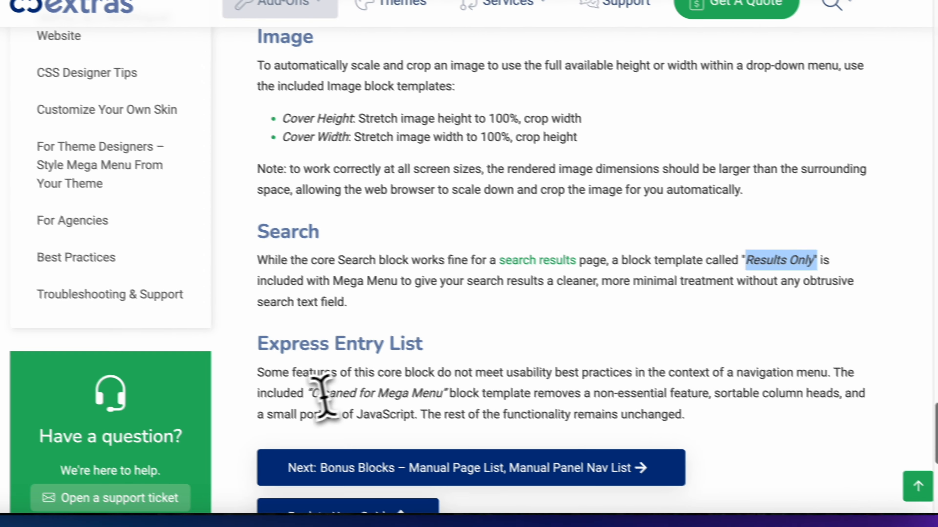
left_click_drag(338, 399, 474, 400)
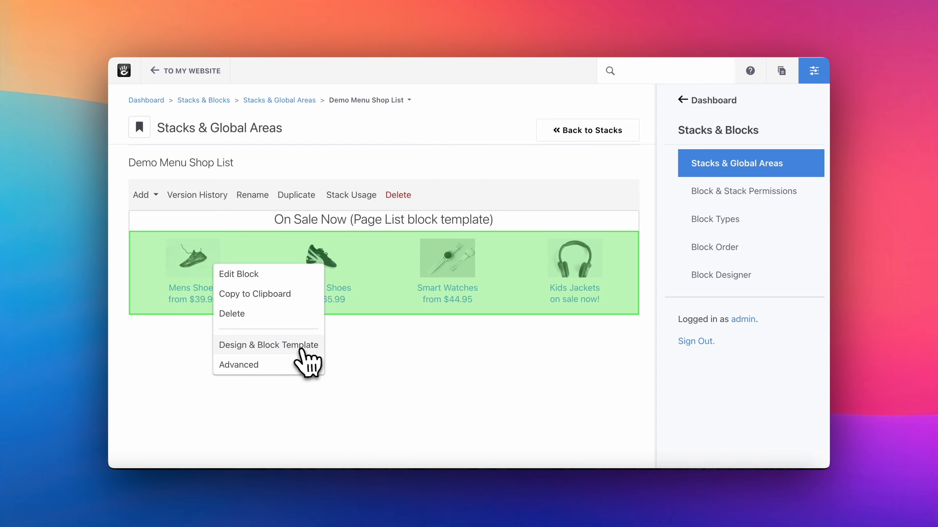
Step: Open the design settings of the product list block in Demo Menu Shop List and review its available block templates
left_click(300, 347)
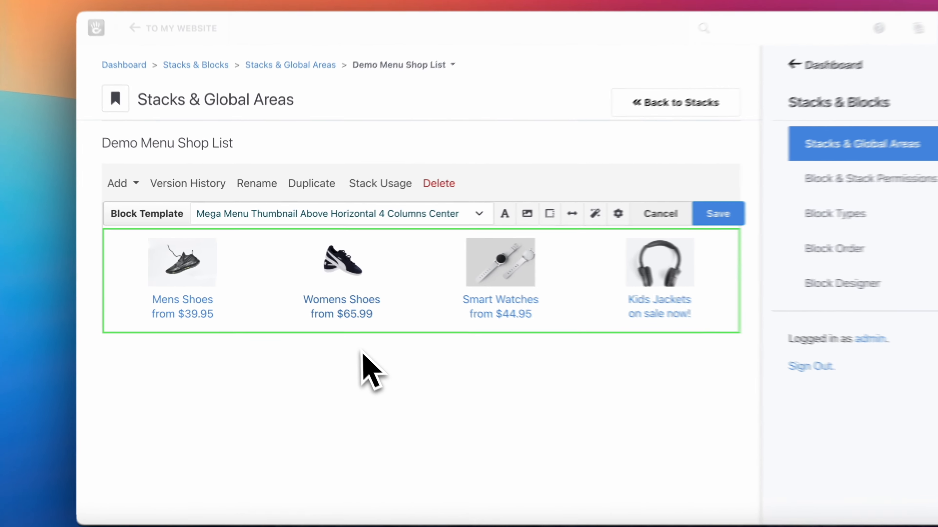
left_click(222, 212)
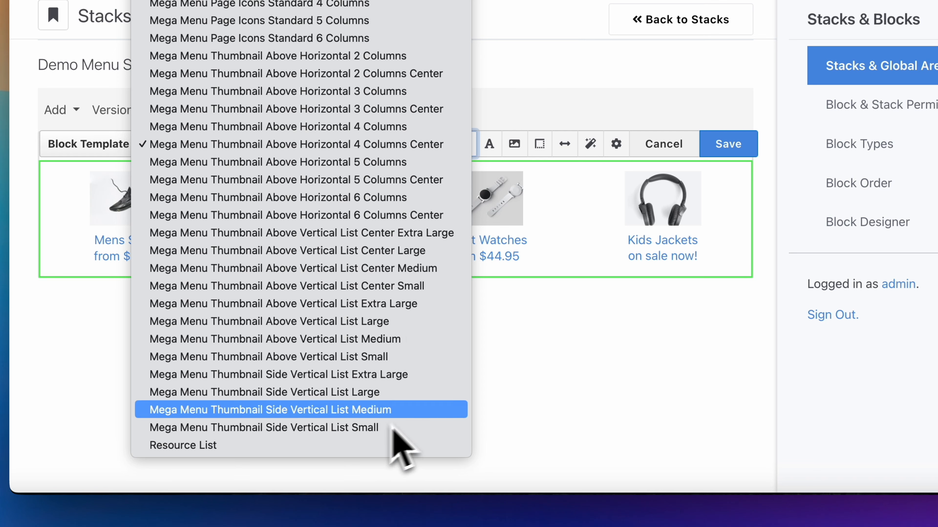
left_click(494, 325)
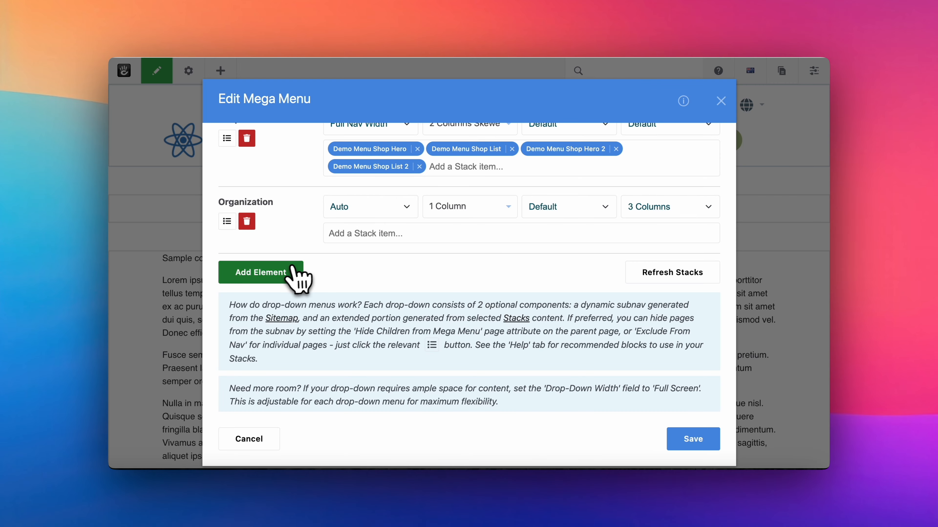
Step: Add an extended menu element for About with Full Nav Width and a 3 Columns layout
left_click(296, 278)
left_click(238, 255)
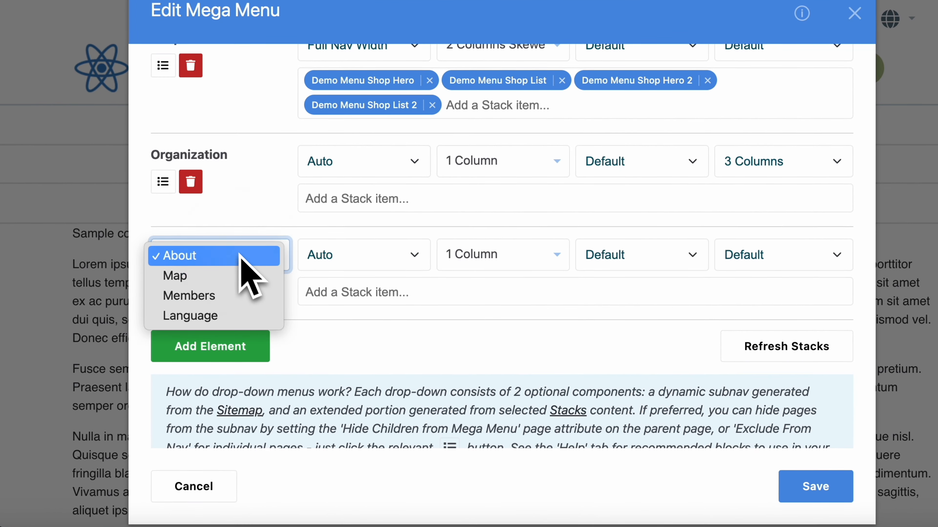
left_click(256, 263)
left_click(363, 255)
left_click(364, 275)
left_click(523, 254)
scroll(535, 319, "down", 3)
left_click(594, 355)
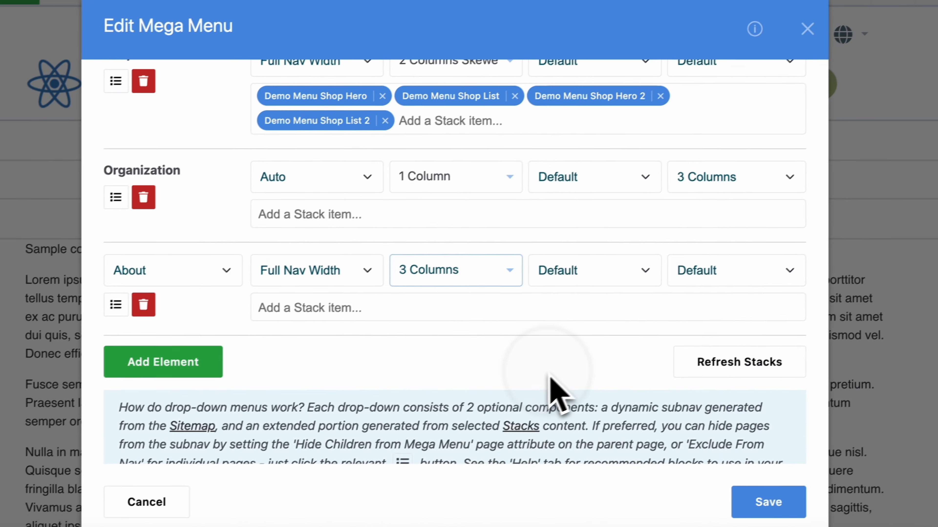
Step: Try the After extended order for the About element, restore Default, and check the auto mega column choices
left_click(600, 283)
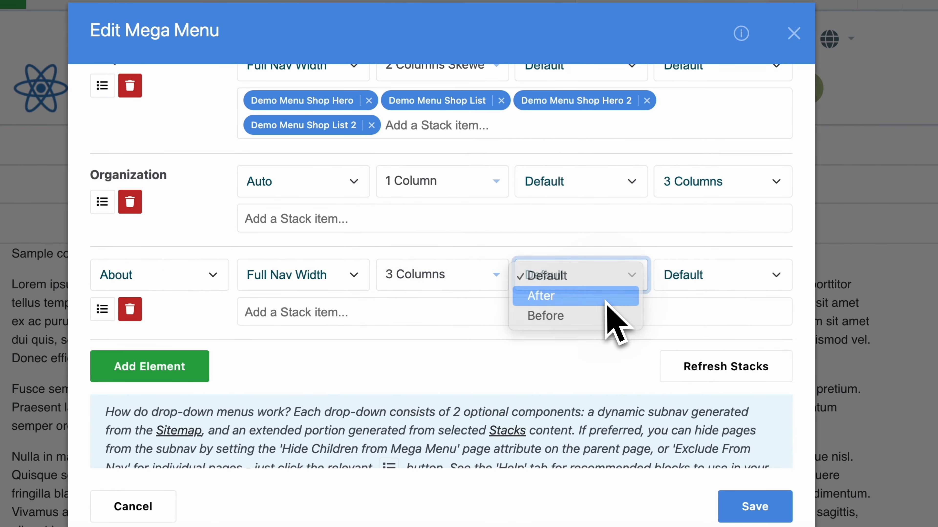
left_click(606, 297)
left_click(590, 278)
left_click(576, 236)
left_click(698, 278)
left_click(695, 269)
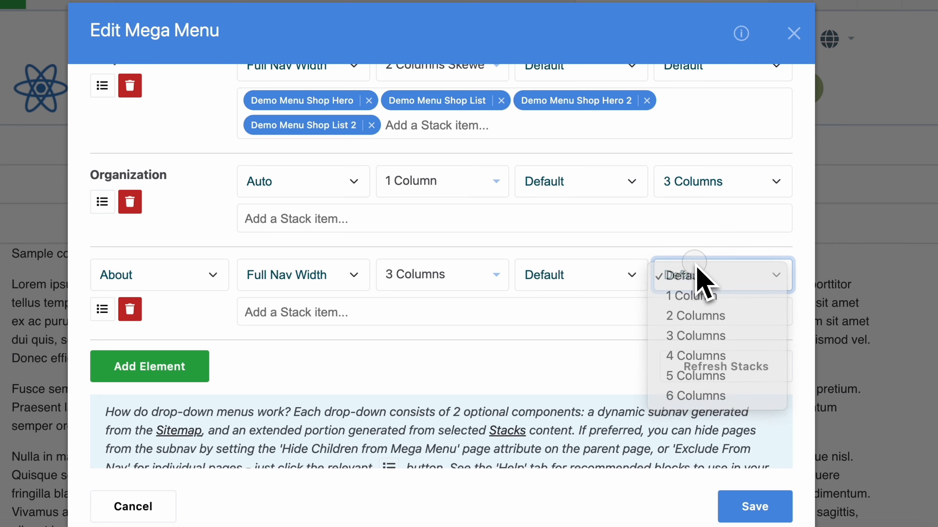
Step: Add the stacks Demo Menu Sandbox Blog Posts Auto, Latest Look 1, Part 1 and Part 4 to the About element
left_click(449, 318)
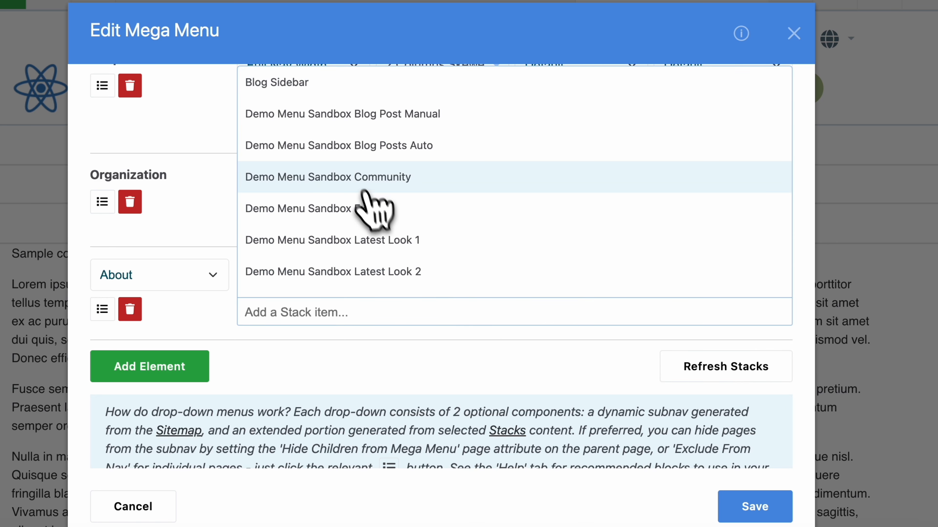
left_click(359, 155)
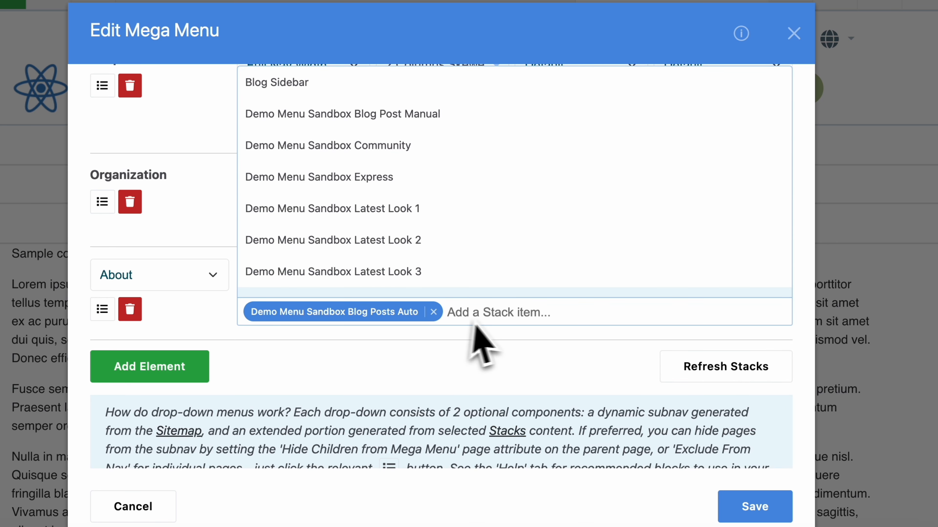
left_click(419, 219)
scroll(436, 251, "down", 2)
left_click(439, 259)
scroll(451, 283, "down", 2)
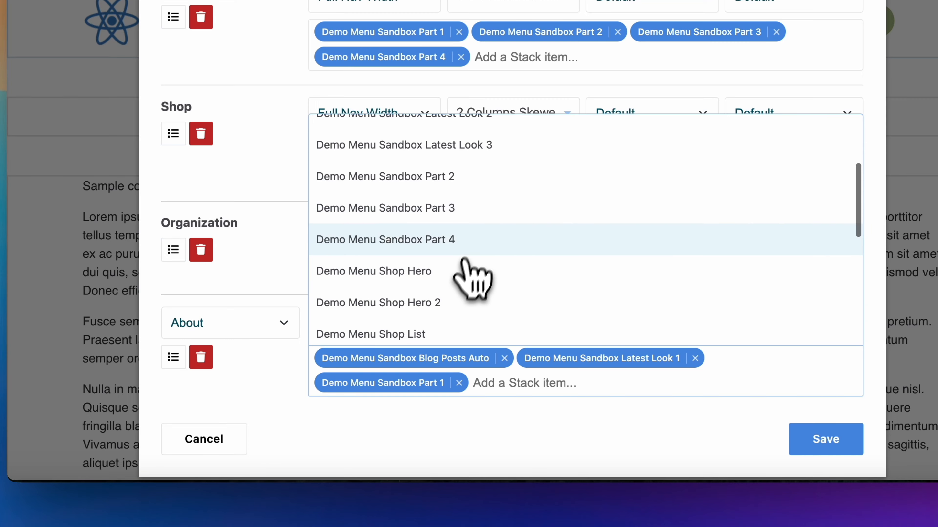
left_click(469, 238)
left_click(269, 396)
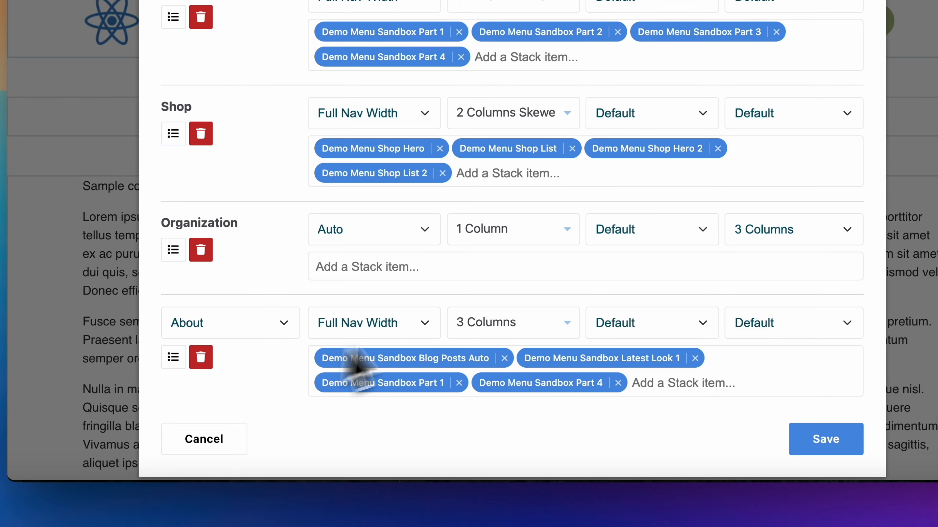
Step: Check the About element's layout setting and delete the element from the extended menu
left_click(511, 327)
left_click(312, 365)
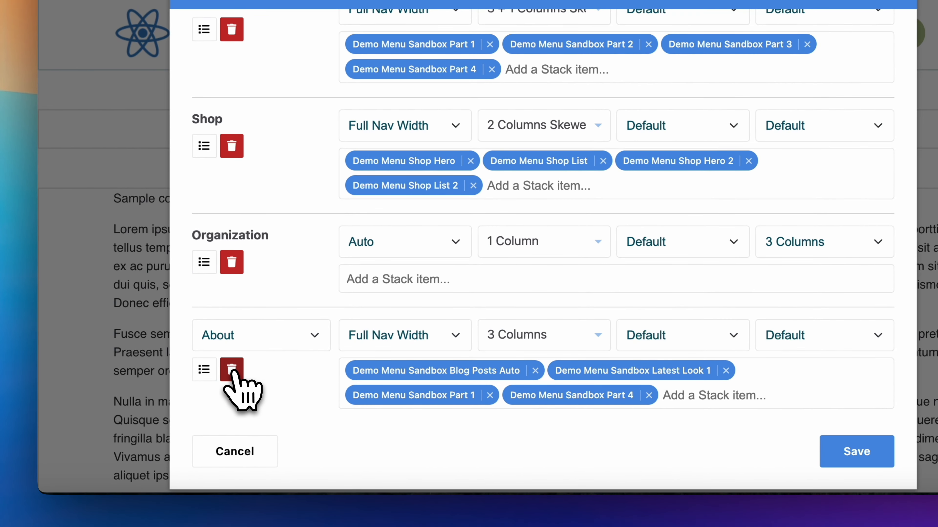
left_click(232, 372)
Step: Review the simple inserted menu items and the link types offered for Simple Link #1
scroll(276, 288, "up", 6)
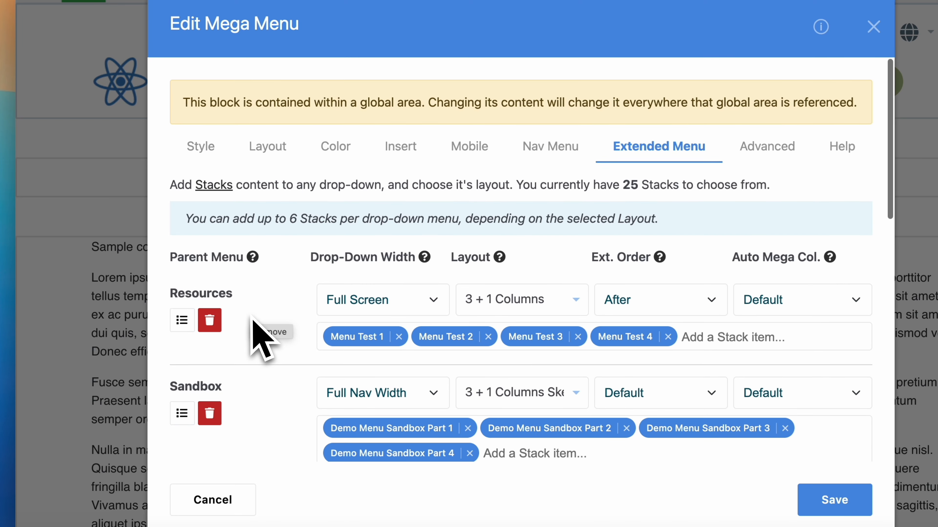
left_click(398, 149)
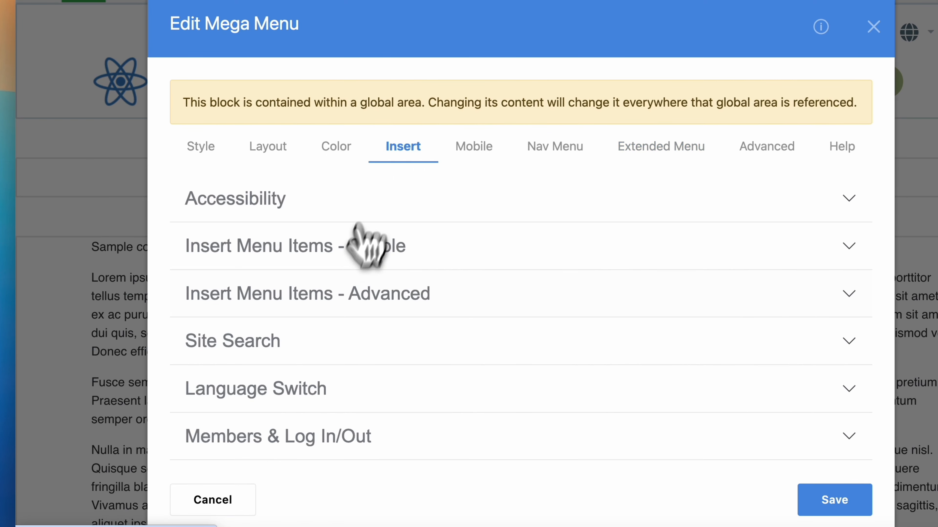
left_click(304, 253)
scroll(321, 280, "down", 2)
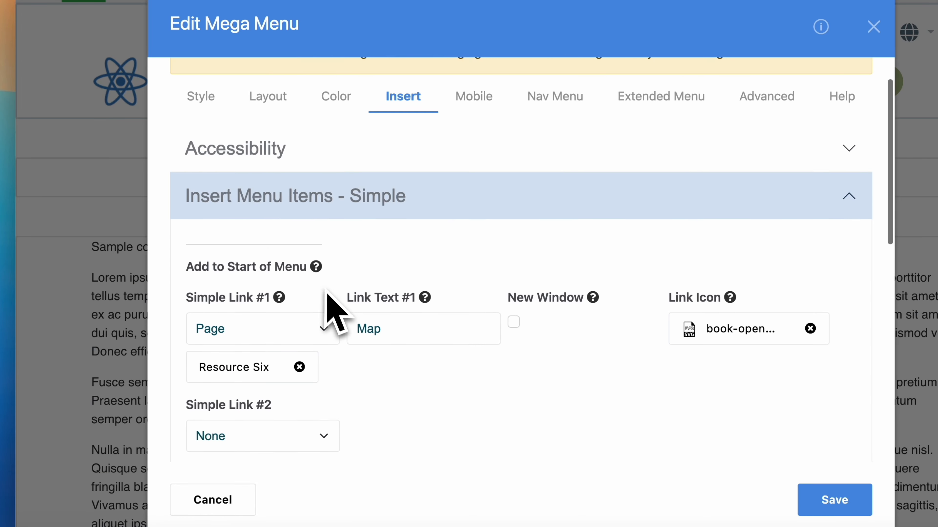
scroll(327, 291, "down", 2)
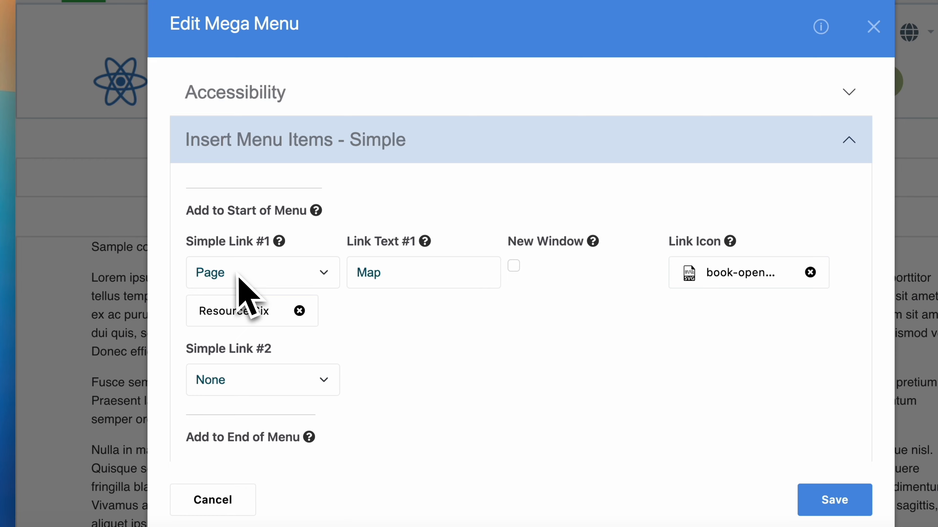
left_click(238, 281)
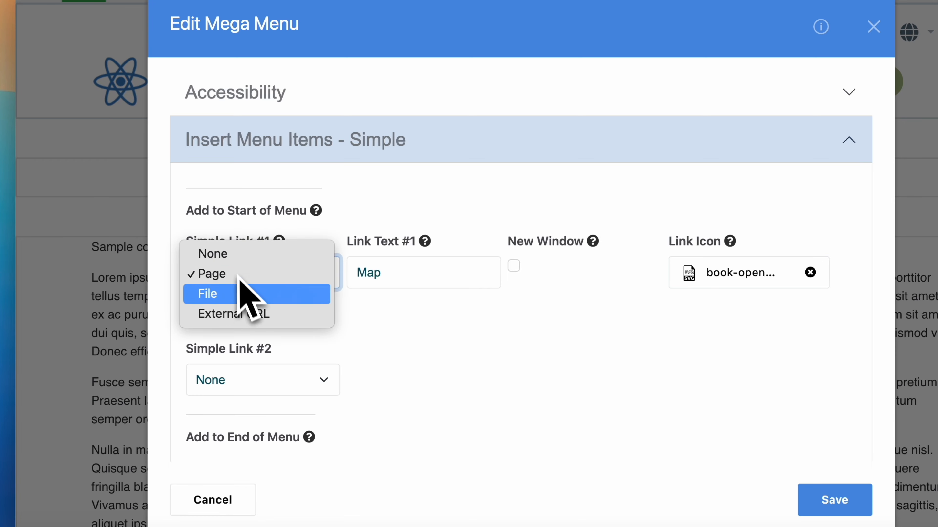
left_click(406, 306)
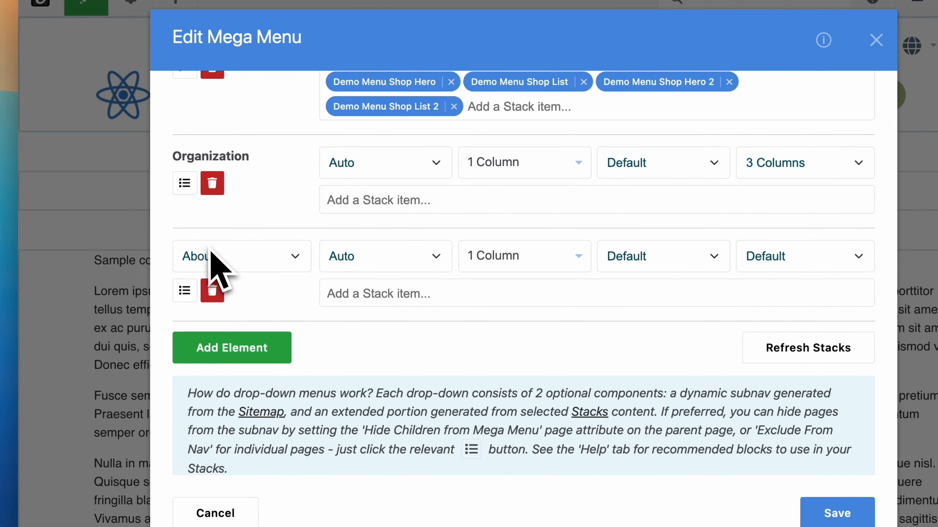
Step: Set the new extended menu element's parent menu to Map
left_click(221, 260)
key("Escape")
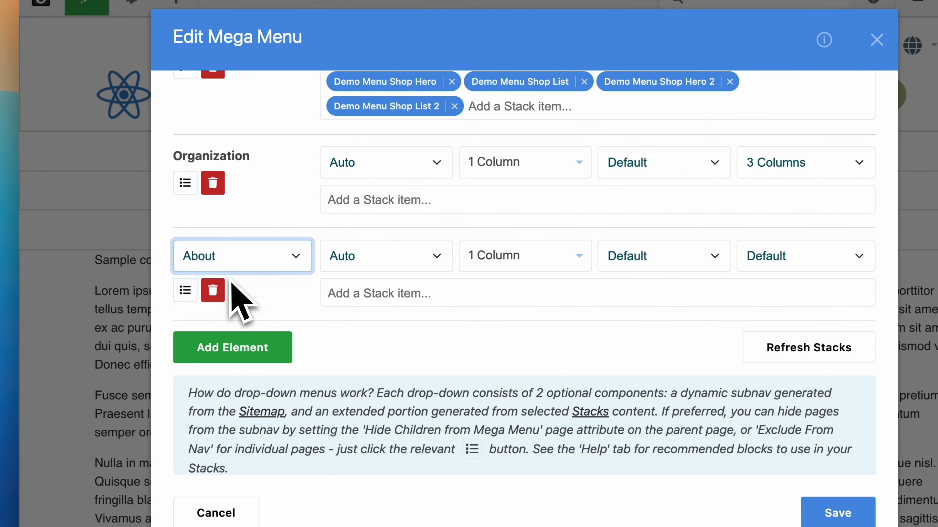
key("Down")
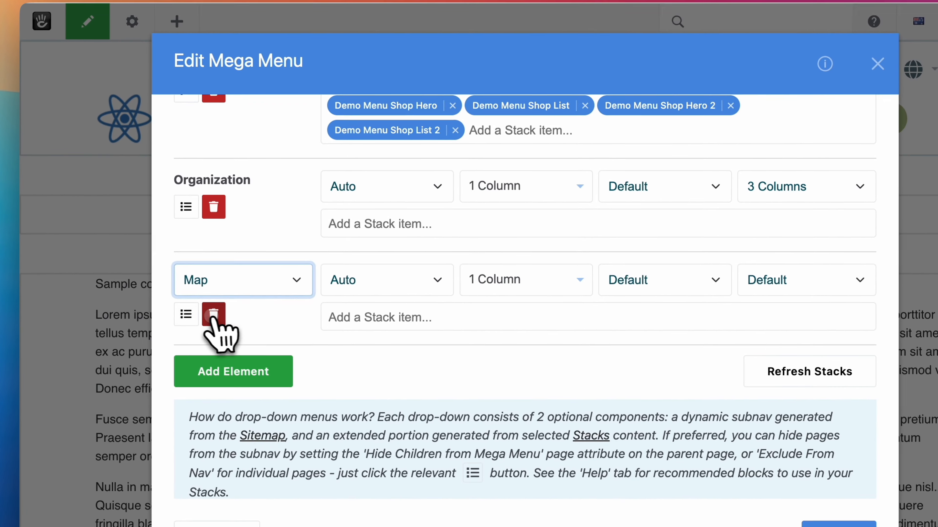
Step: Delete the Map element from the extended menu
left_click(139, 277)
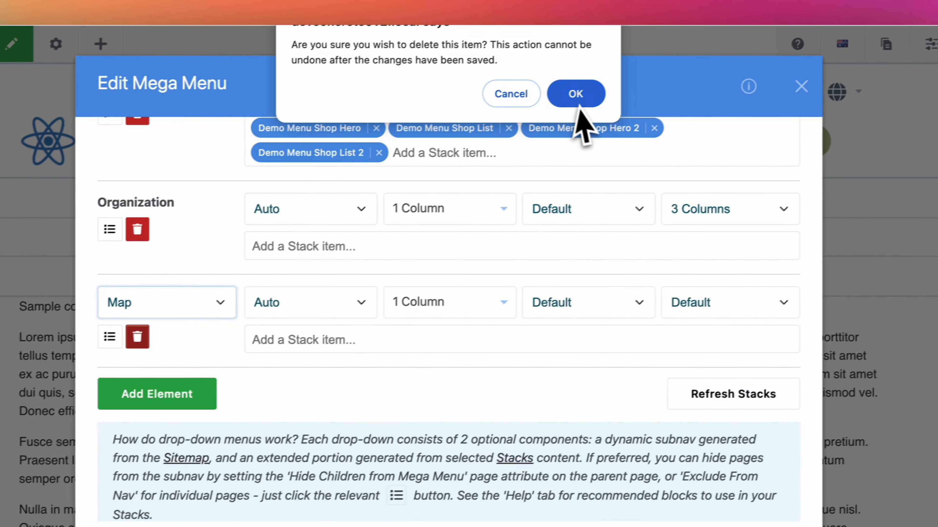
left_click(577, 106)
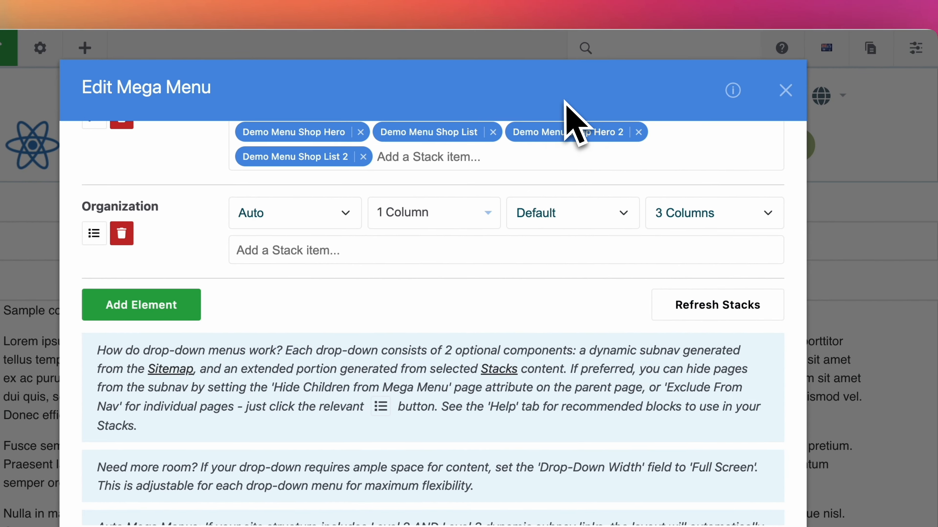
scroll(606, 299, "up", 10)
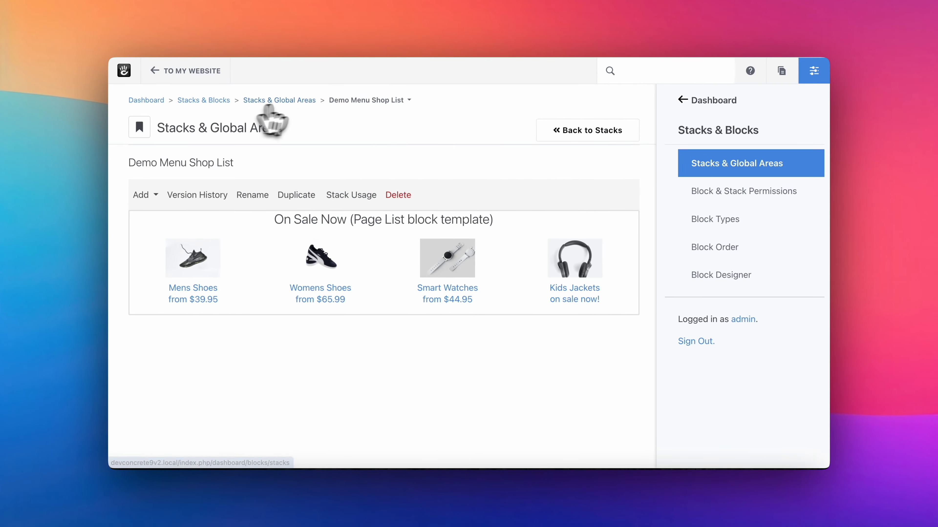
Step: Open the Demo Menu Sandbox Blog Post Manual stack and edit its Mega Menu Manual Page List block
left_click(291, 101)
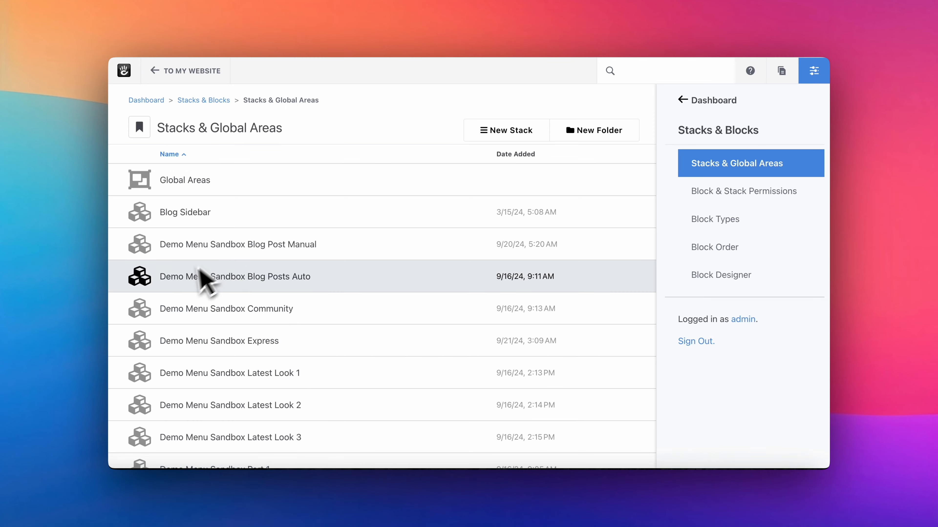
scroll(157, 291, "down", 3)
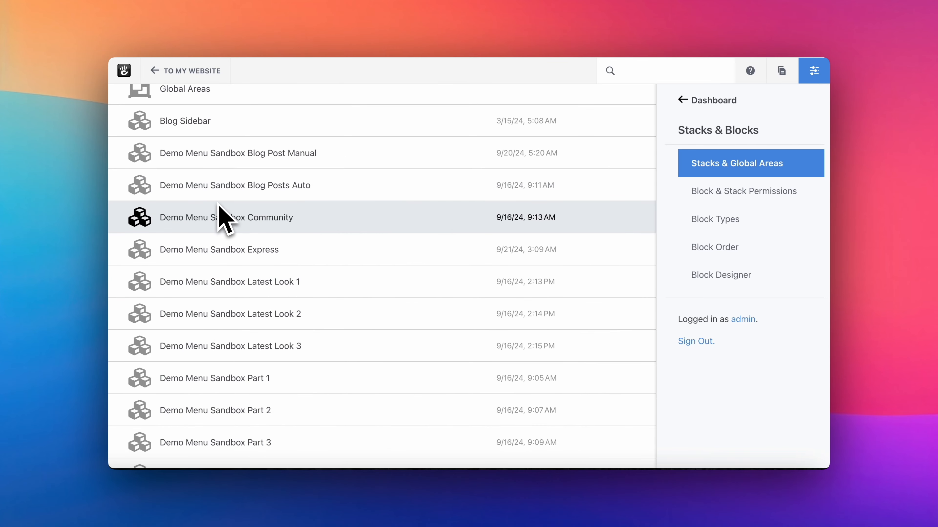
left_click(229, 162)
left_click(286, 185)
left_click(331, 199)
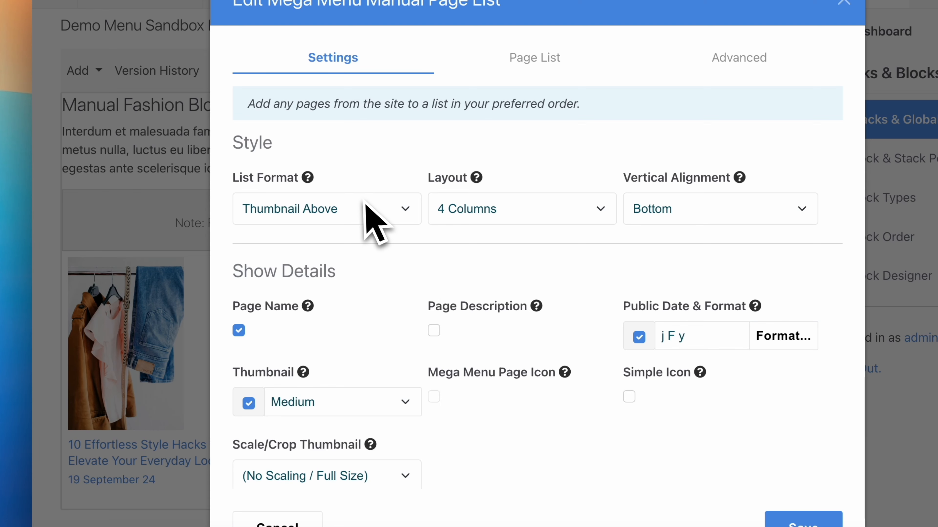
Step: Review the block's list format, layout and vertical alignment options
mouse_move(309, 180)
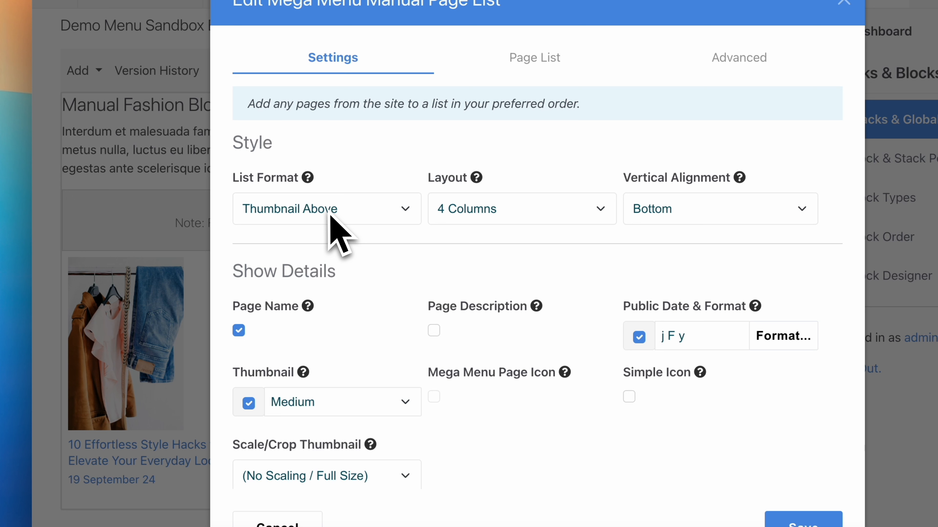
left_click(329, 213)
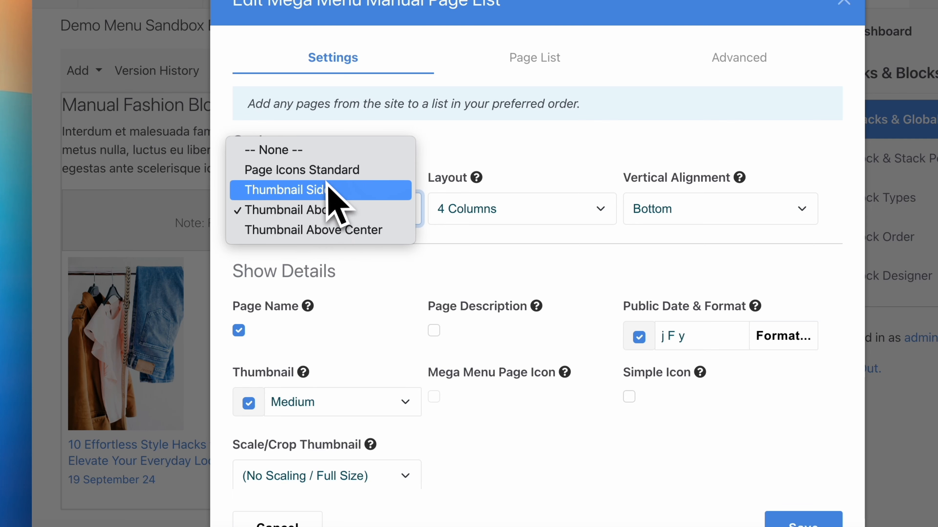
left_click(455, 218)
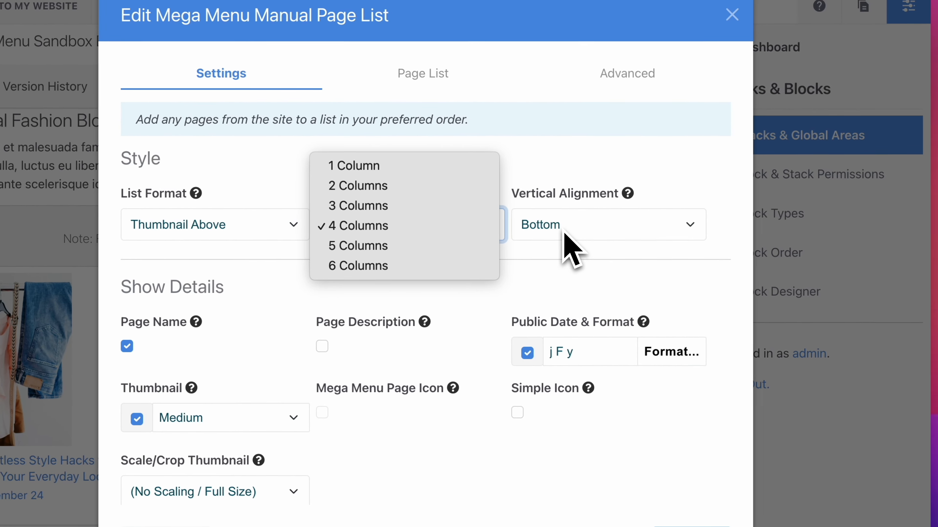
left_click(564, 232)
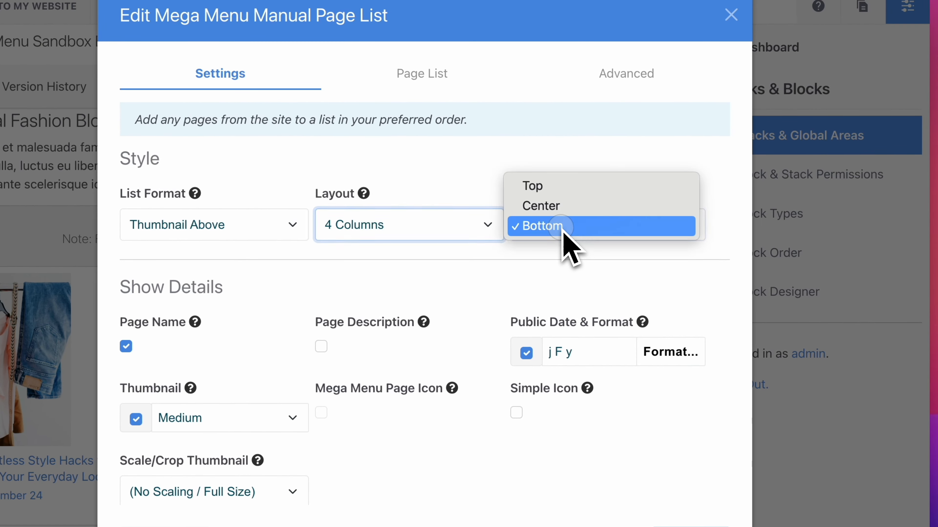
left_click(665, 232)
scroll(168, 303, "down", 3)
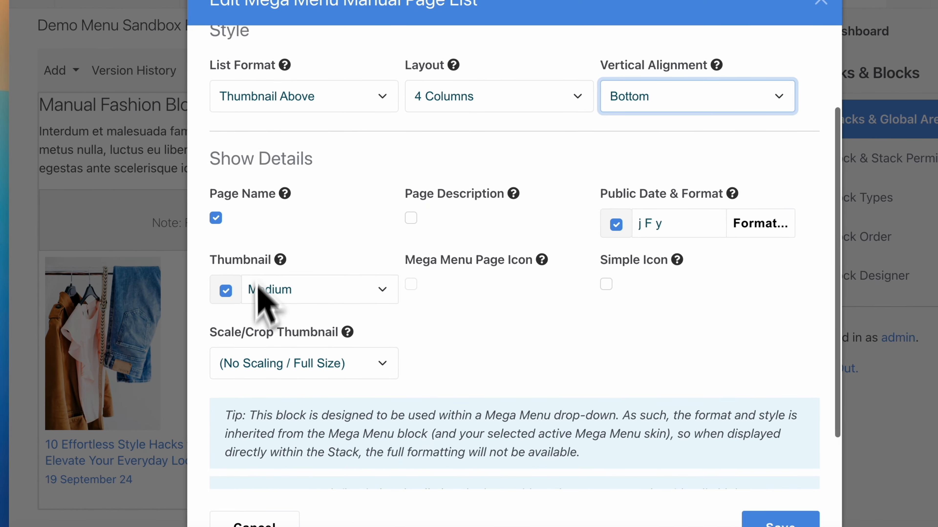
scroll(495, 237, "up", 1)
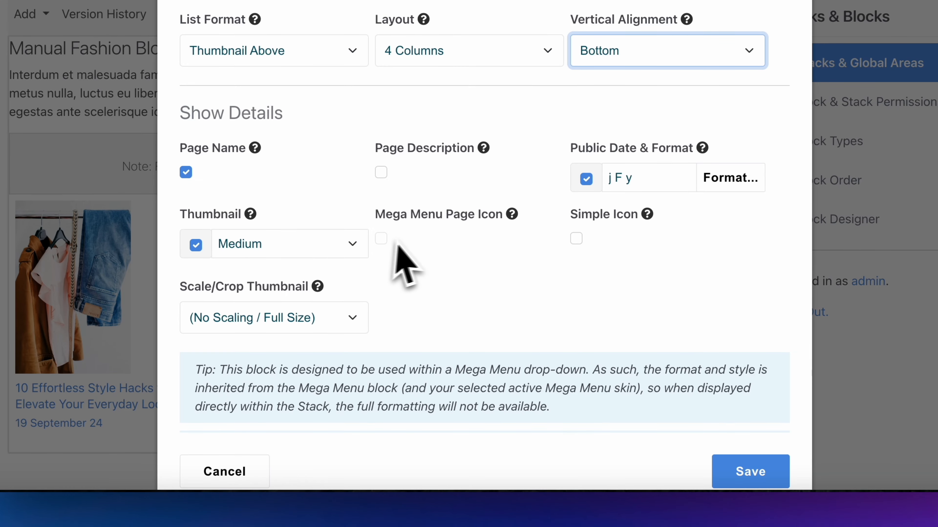
Step: Review the thumbnail size and scale/crop options, the page icon and simple icon settings, and the thumbnail tips
left_click(328, 250)
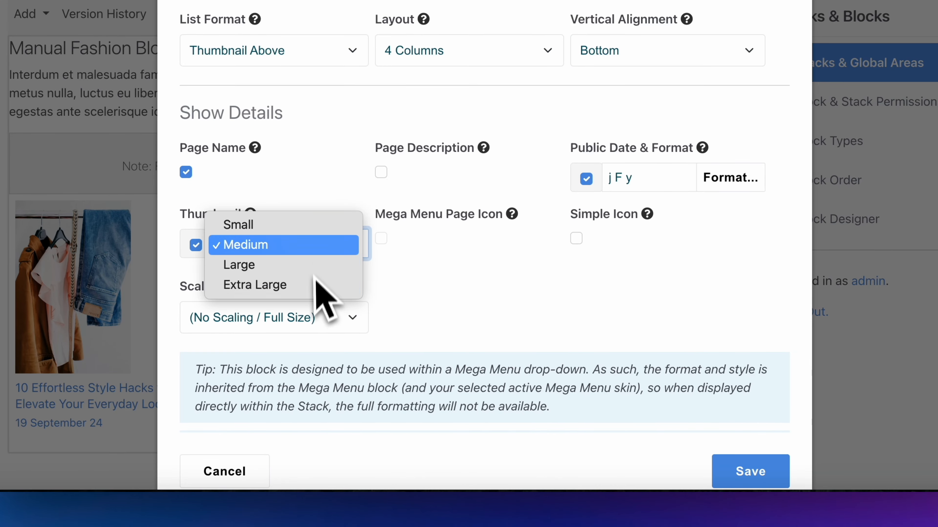
left_click(336, 204)
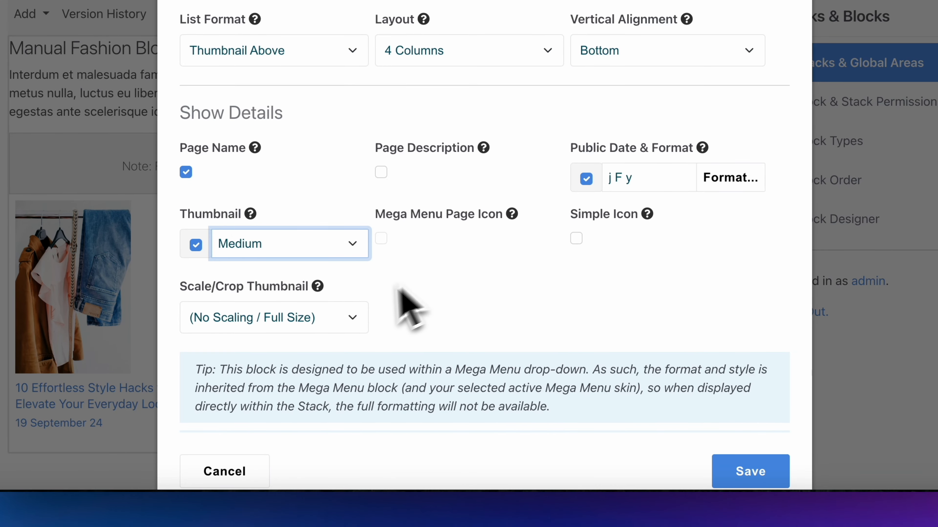
left_click(329, 318)
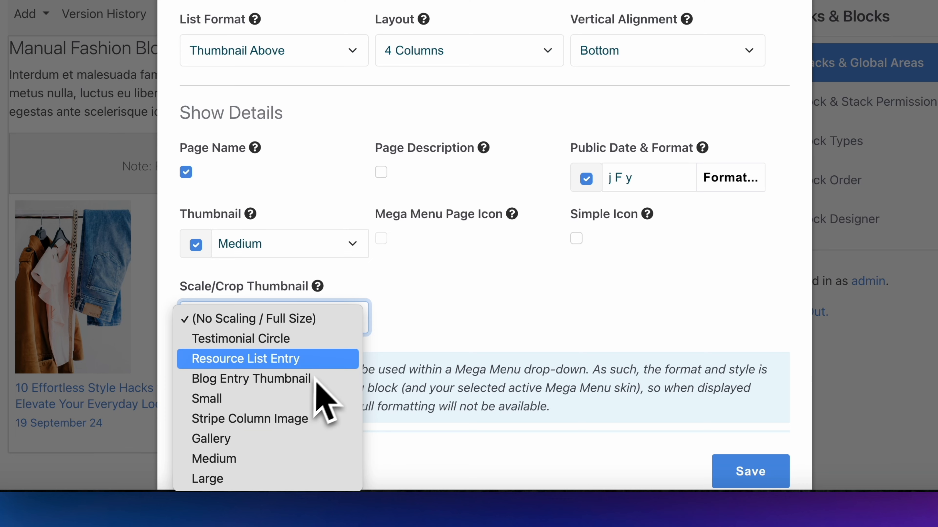
left_click(383, 344)
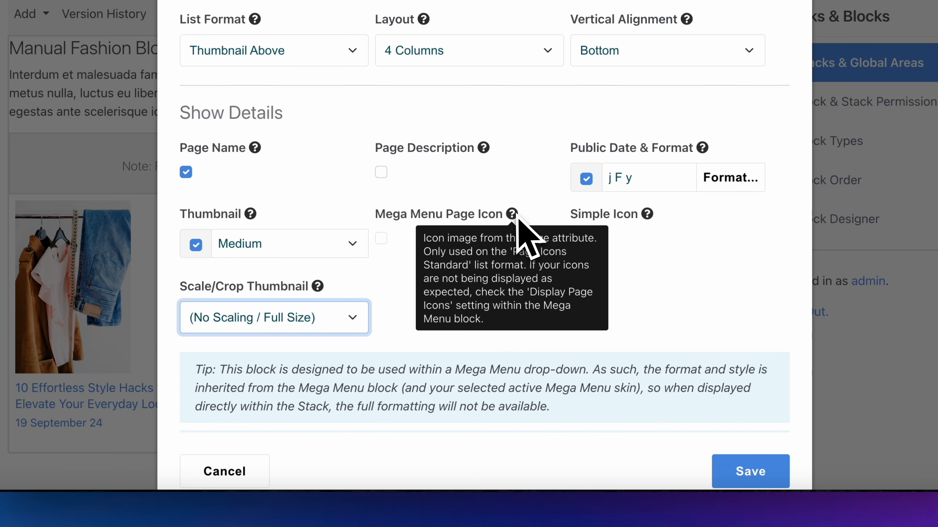
mouse_move(647, 215)
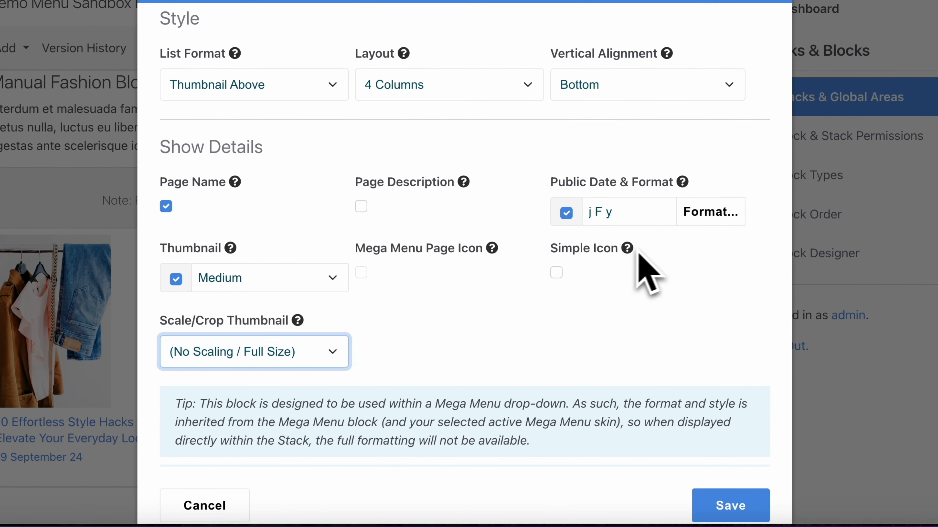
scroll(649, 268, "down", 3)
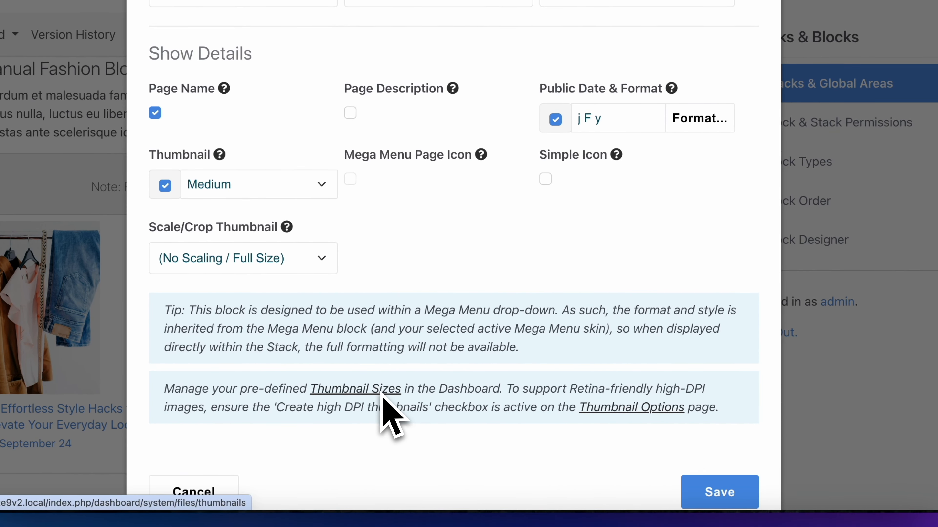
scroll(397, 293, "up", 5)
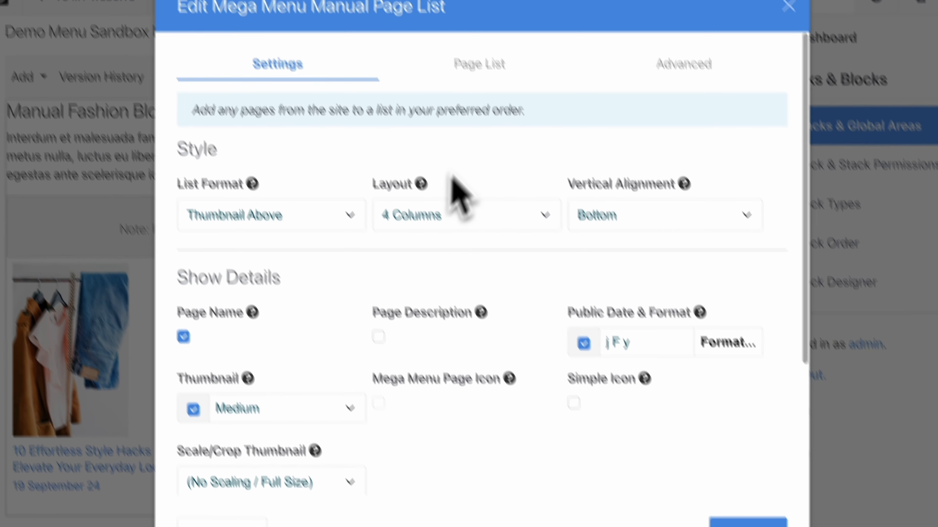
Step: Override the page name of Page List row #1 with "Short title" and save the block
left_click(406, 65)
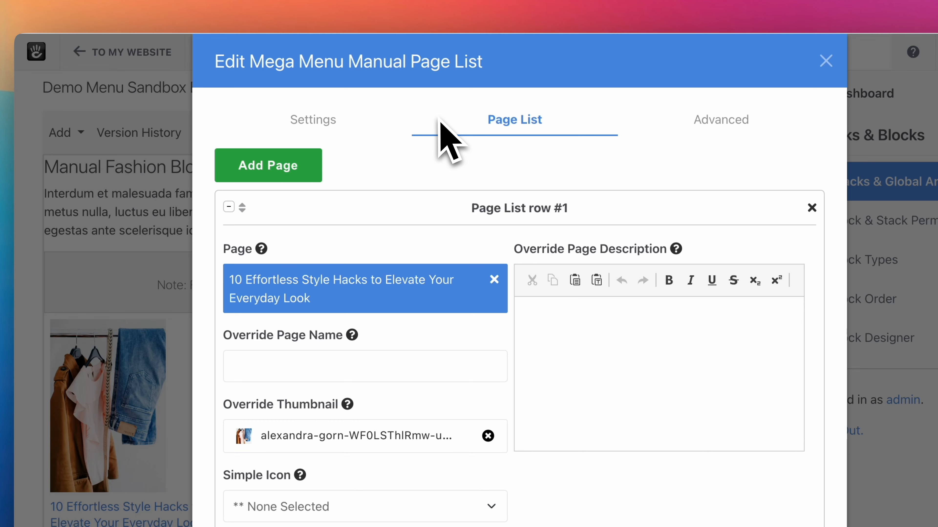
scroll(408, 210, "down", 3)
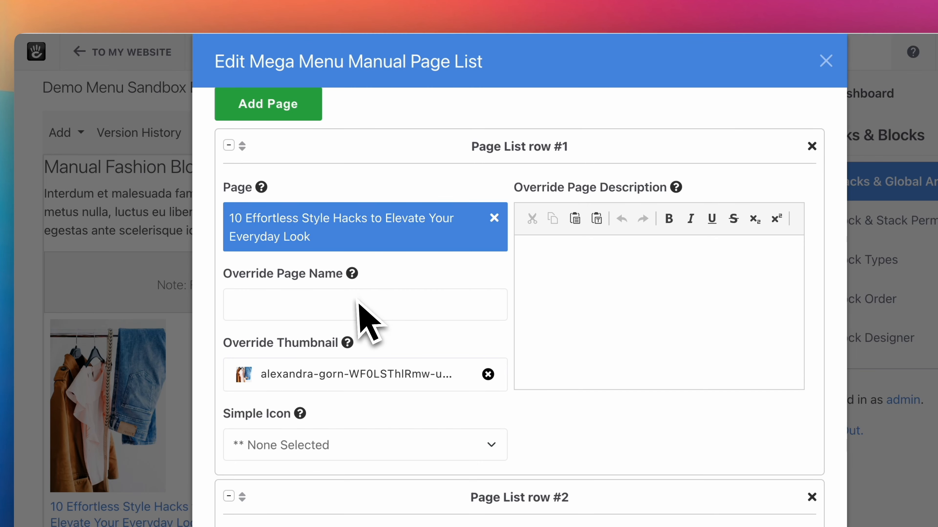
left_click(336, 301)
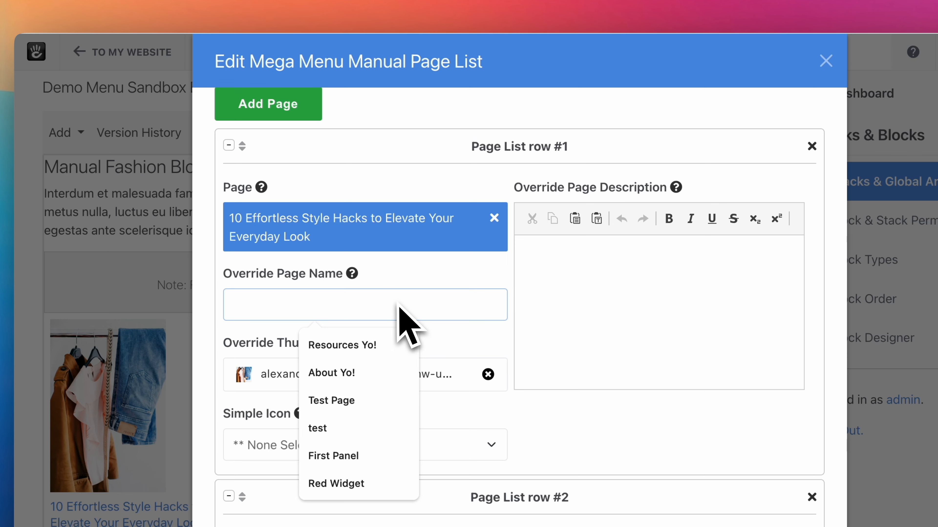
left_click(406, 274)
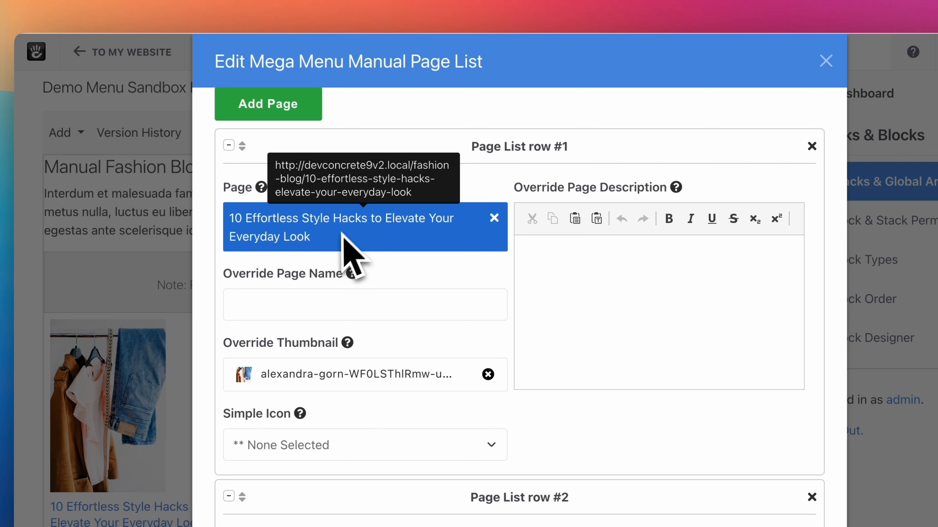
left_click(308, 302)
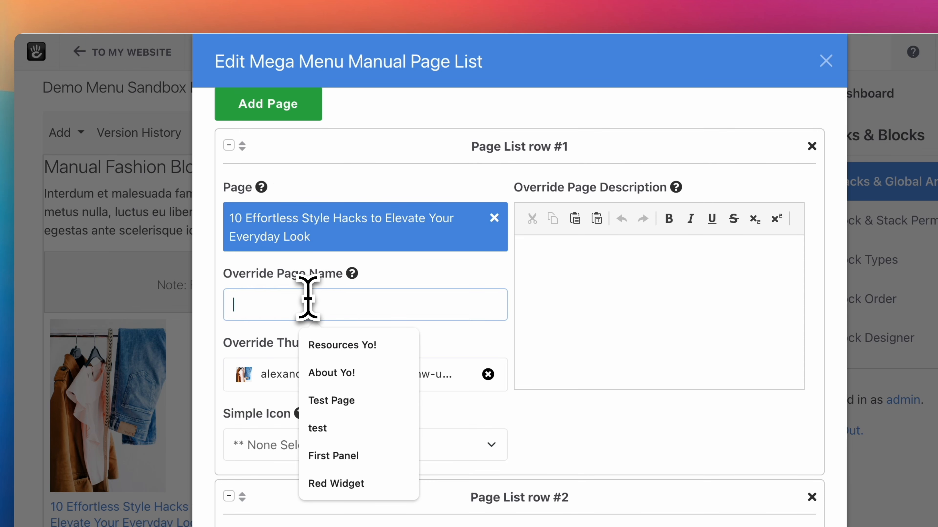
type("Short title")
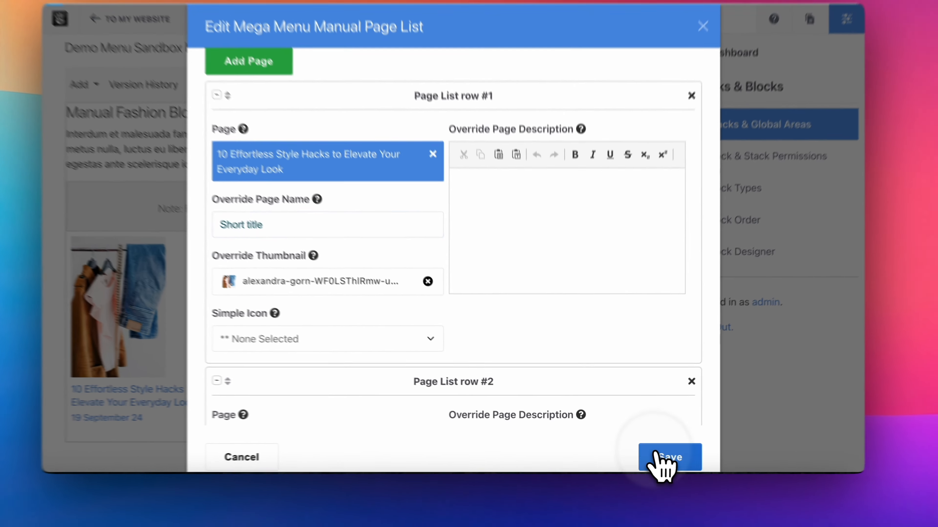
left_click(664, 462)
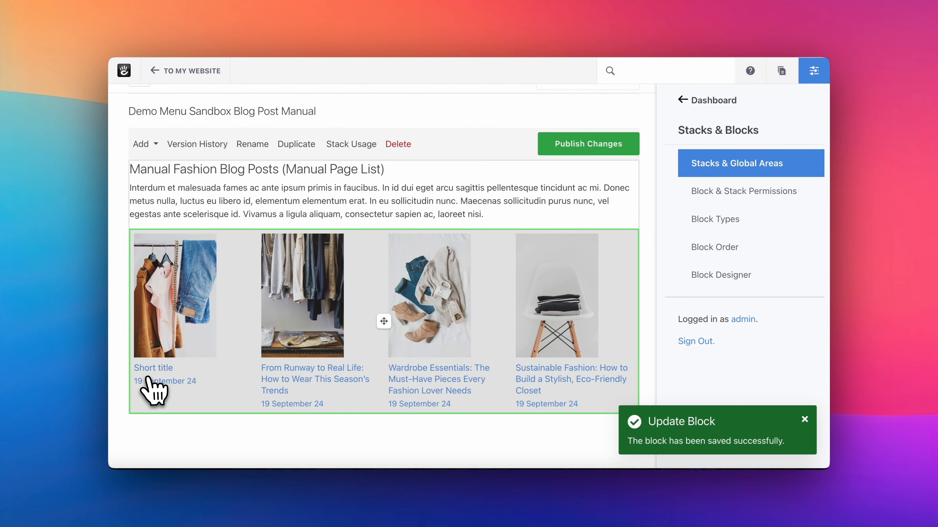
Step: Override row #1's page description with "This is a description.", set its simple icon to allergies and save the block
left_click(186, 336)
left_click(162, 342)
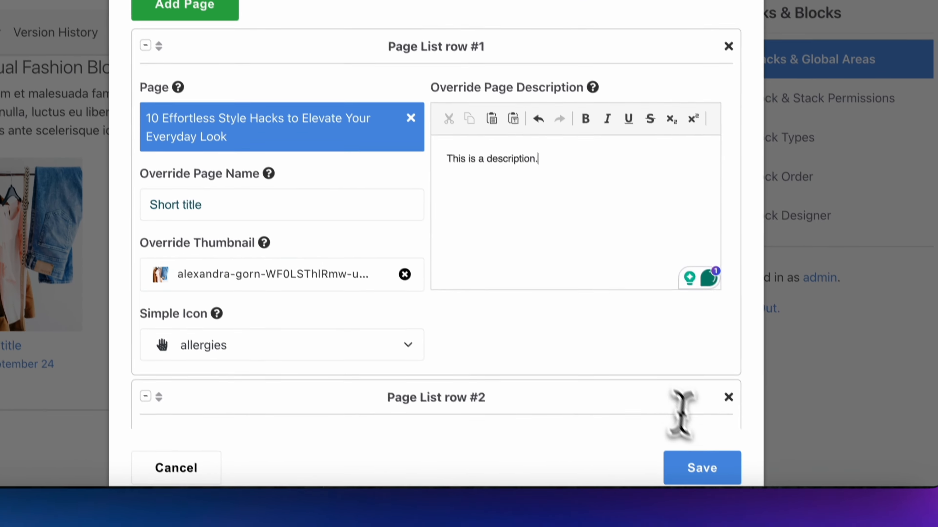
left_click(701, 465)
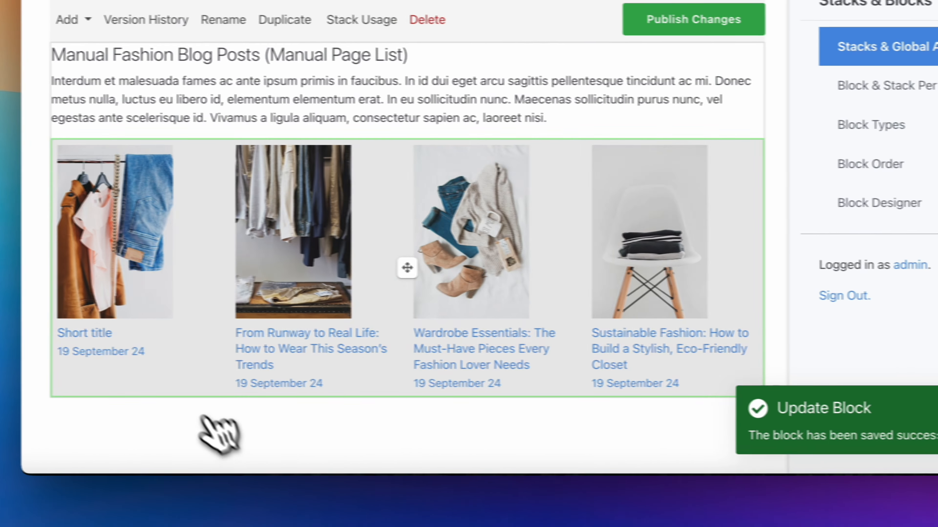
Step: Enable showing the page description in the manual page list block, check row #1's overrides and save
left_click(71, 363)
left_click(205, 229)
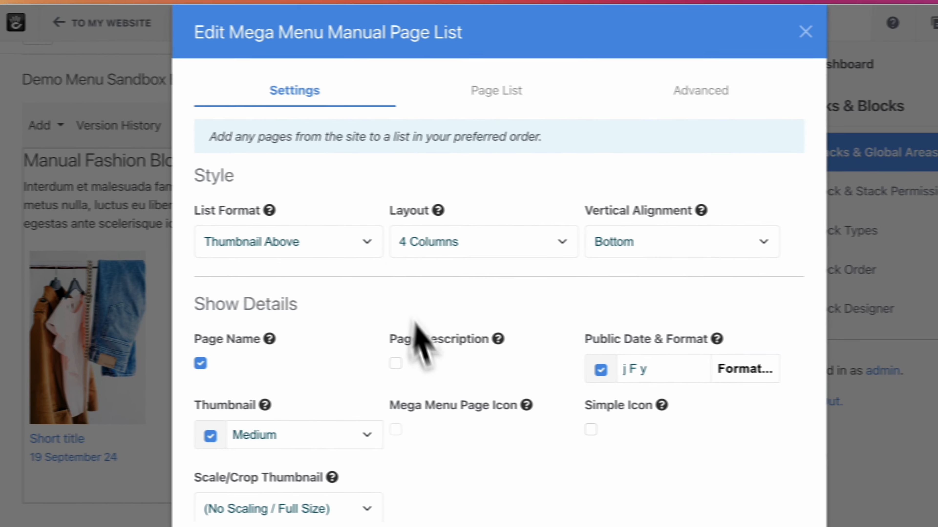
left_click(395, 363)
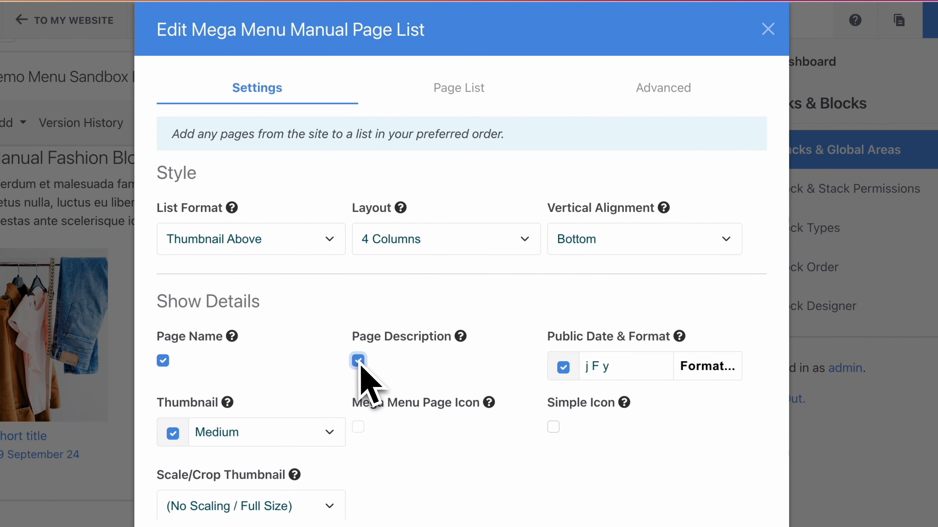
left_click(539, 90)
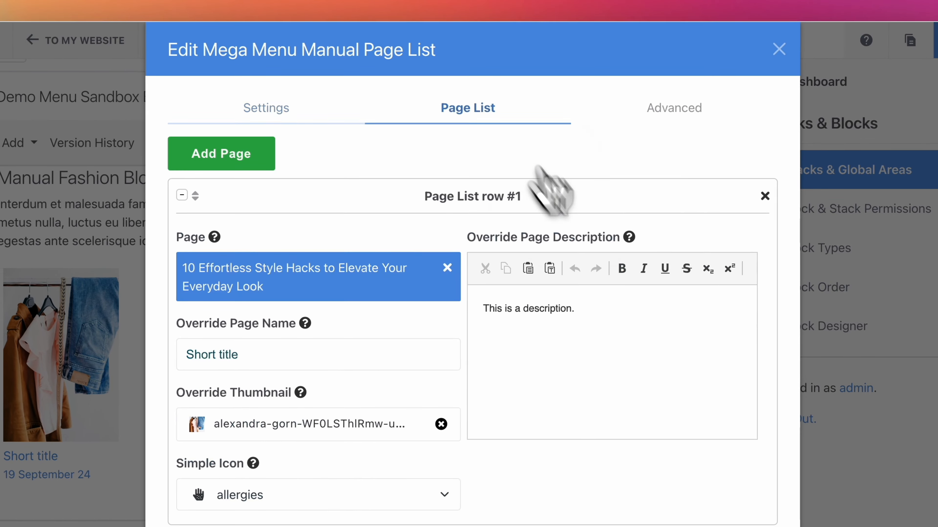
left_click(290, 110)
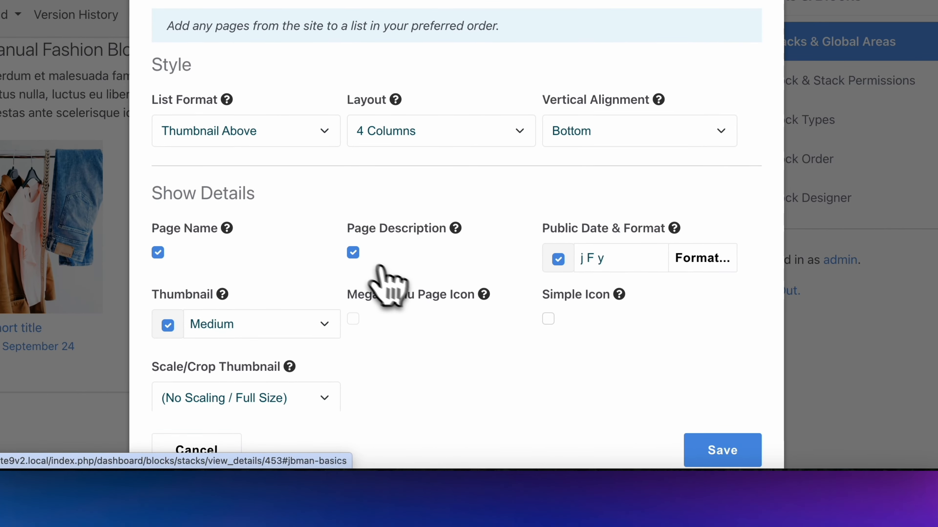
left_click(704, 456)
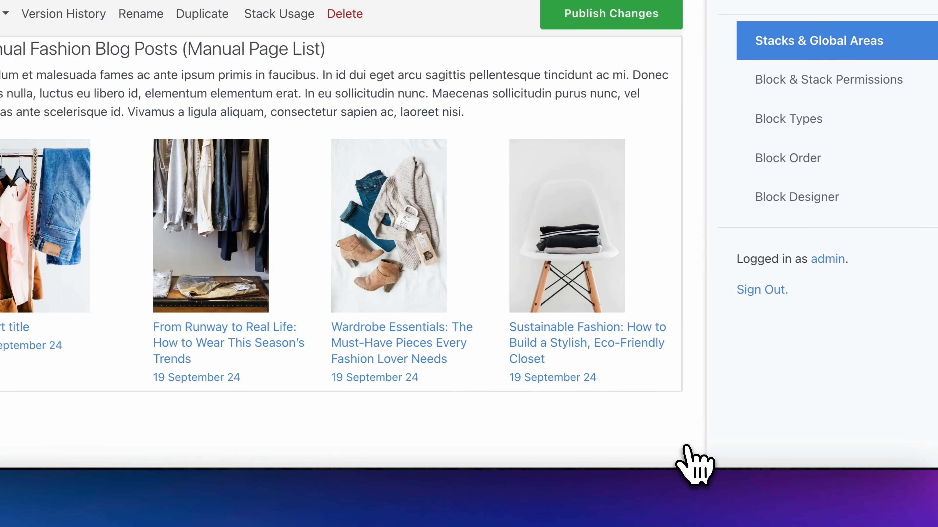
Step: Reopen the manual page list block, collapse Page List rows #3 and #4, and add a new page row
left_click(406, 236)
left_click(428, 258)
left_click(351, 108)
scroll(408, 297, "down", 5)
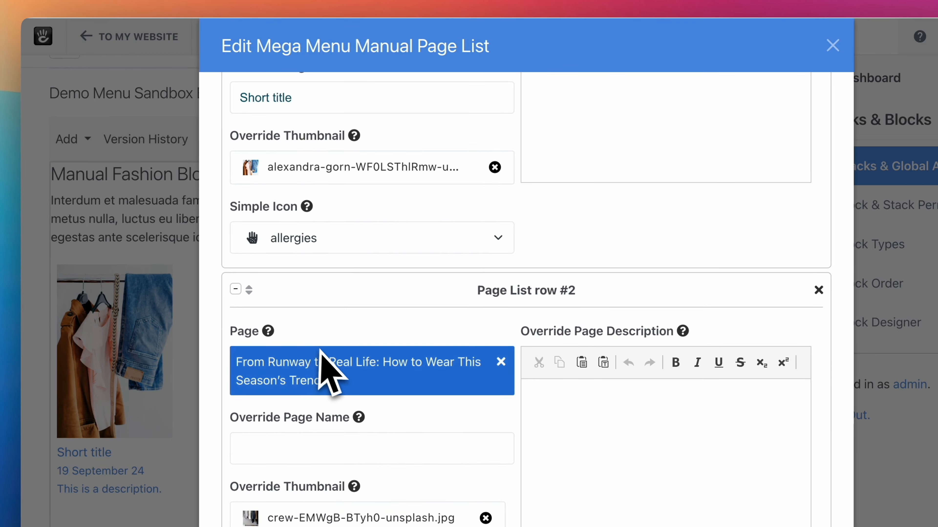
scroll(320, 350, "down", 10)
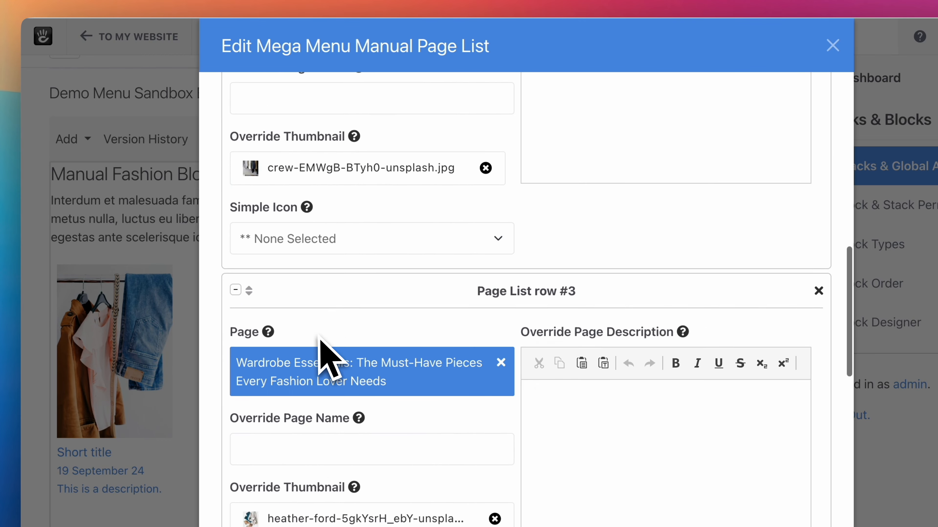
scroll(320, 351, "down", 5)
left_click(236, 151)
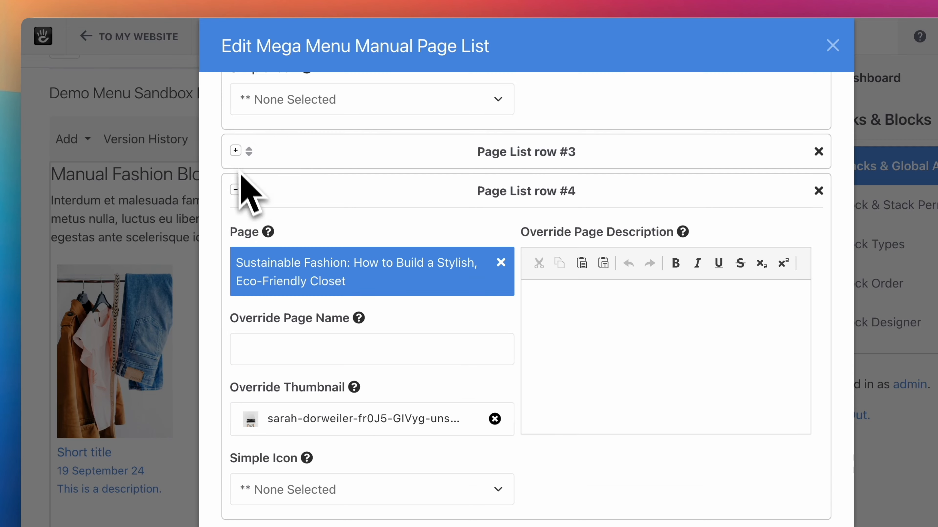
scroll(247, 222, "up", 4)
left_click(236, 328)
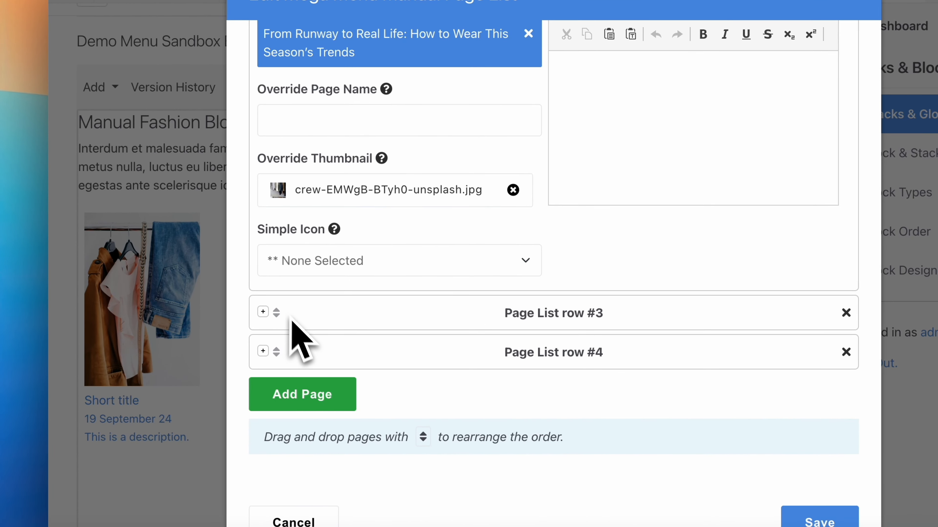
left_click(301, 395)
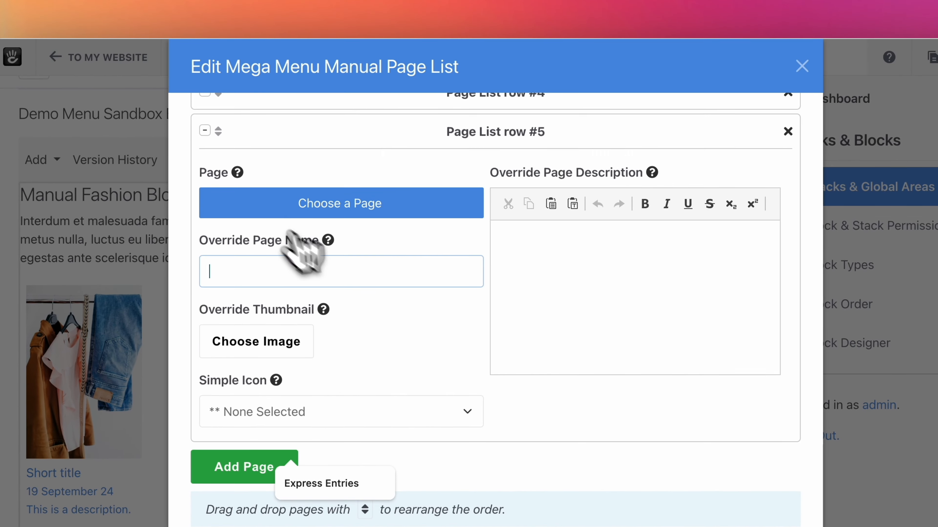
Step: Delete Page List row #5, confirm the deletion, and collapse Page List rows #1 and #2
left_click(787, 132)
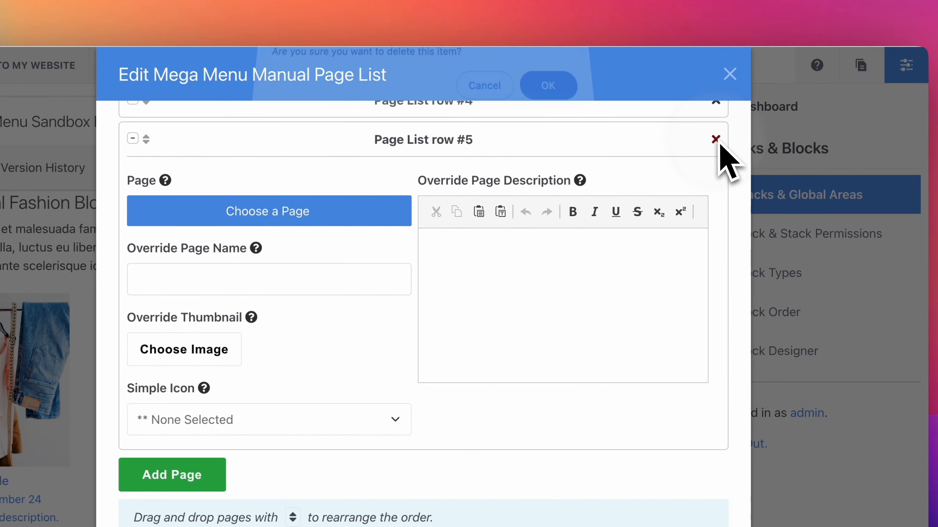
left_click(561, 97)
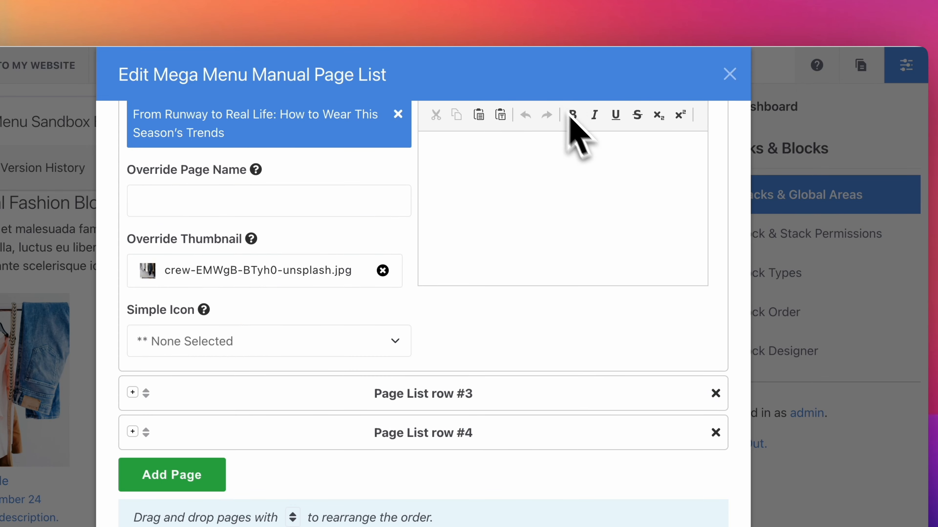
scroll(613, 211, "up", 10)
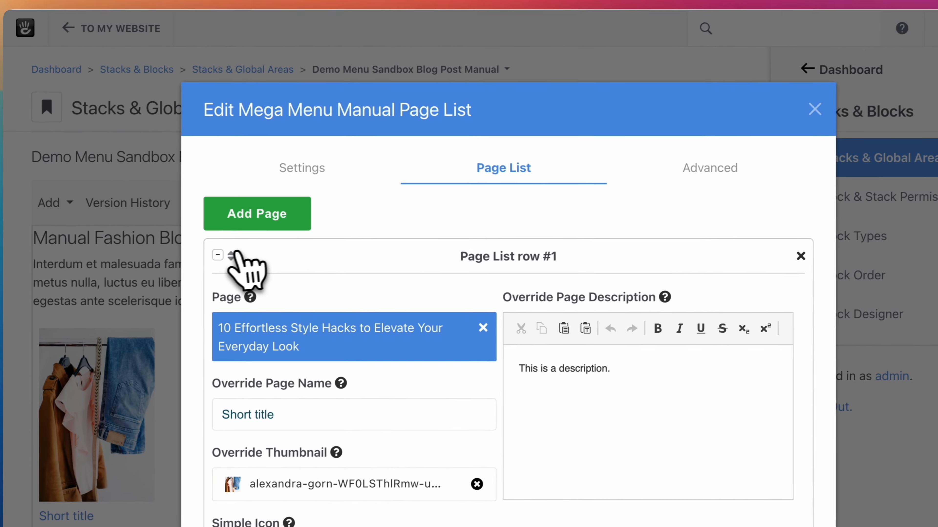
left_click(218, 255)
left_click(217, 294)
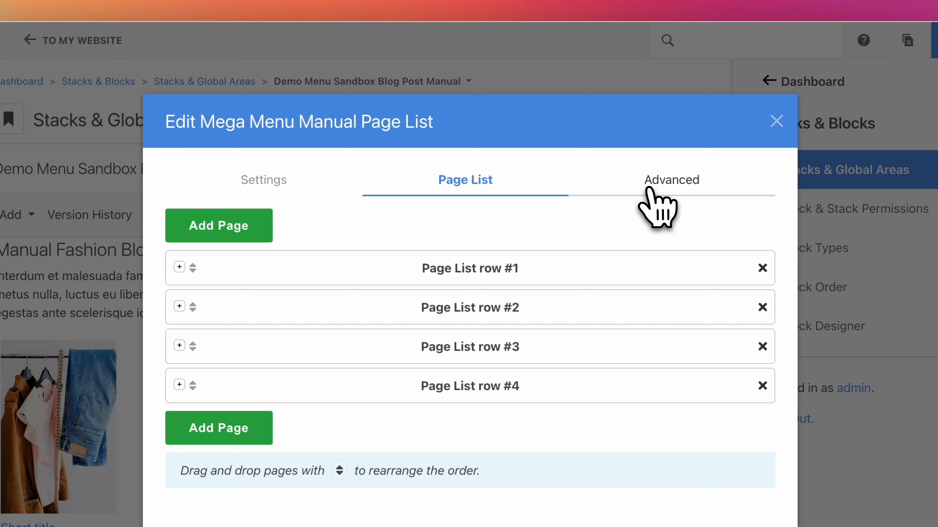
Step: Review the manual page list block's advanced animation option, page rows and display settings, and save the block
left_click(650, 188)
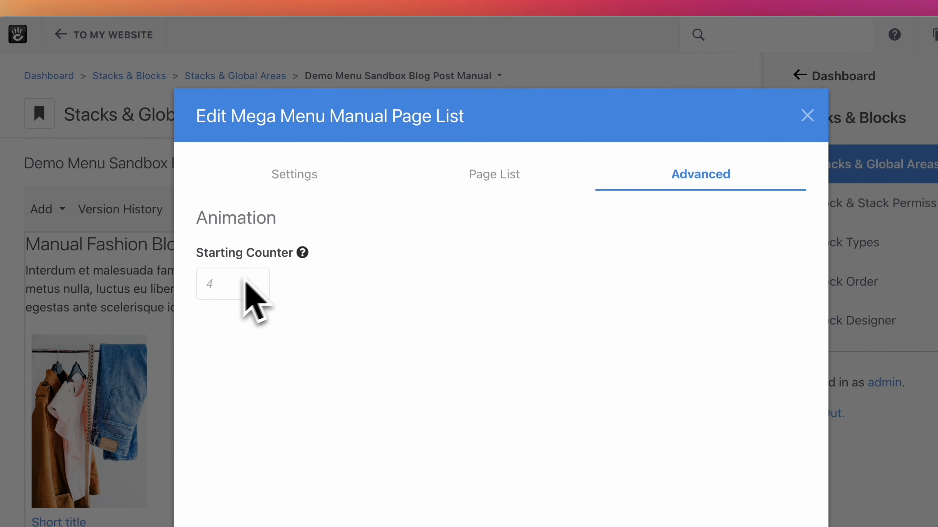
left_click(470, 180)
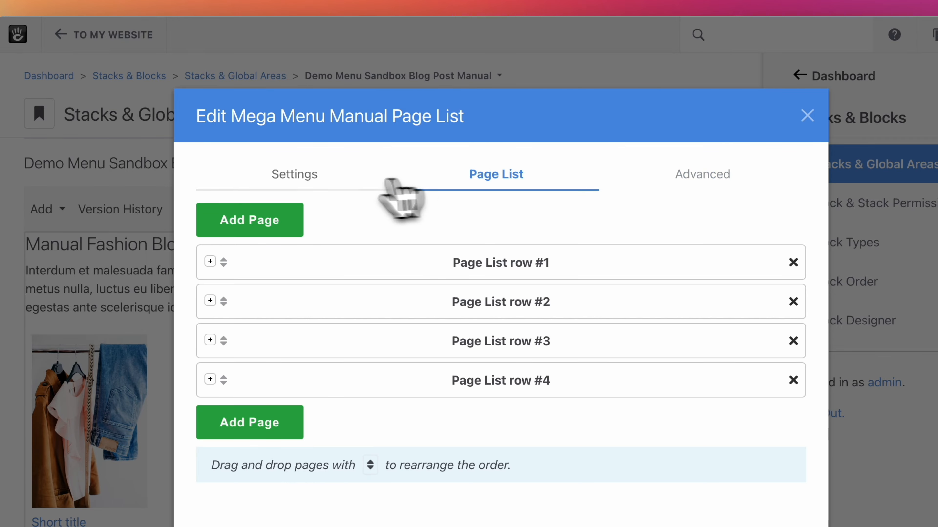
left_click(303, 179)
scroll(774, 388, "down", 5)
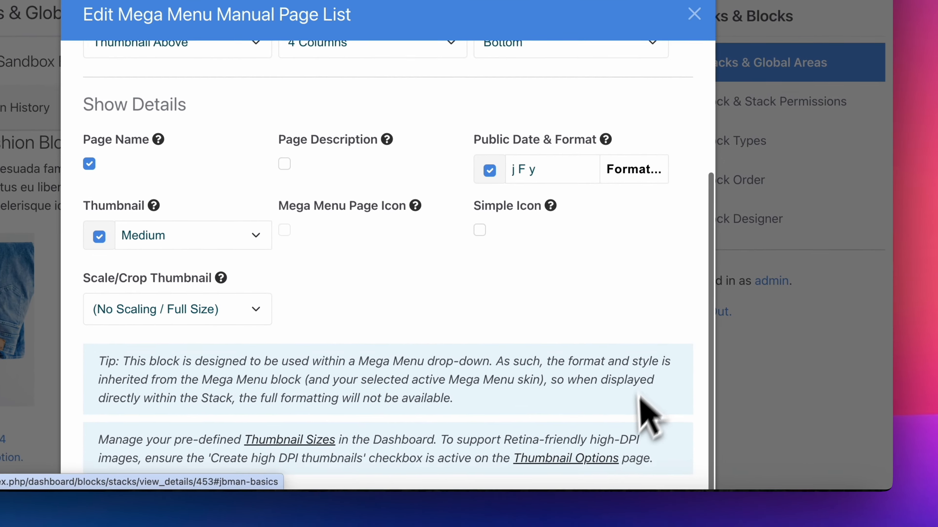
scroll(648, 414, "down", 3)
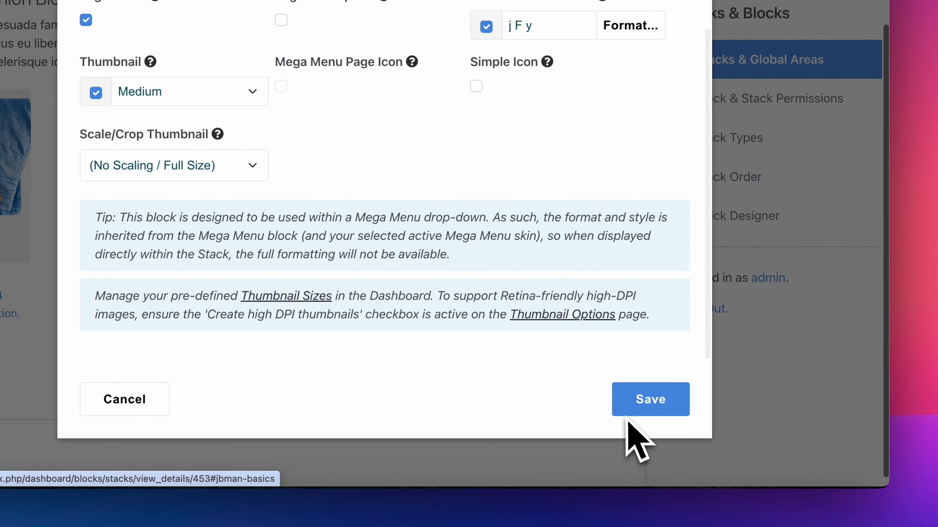
left_click(651, 397)
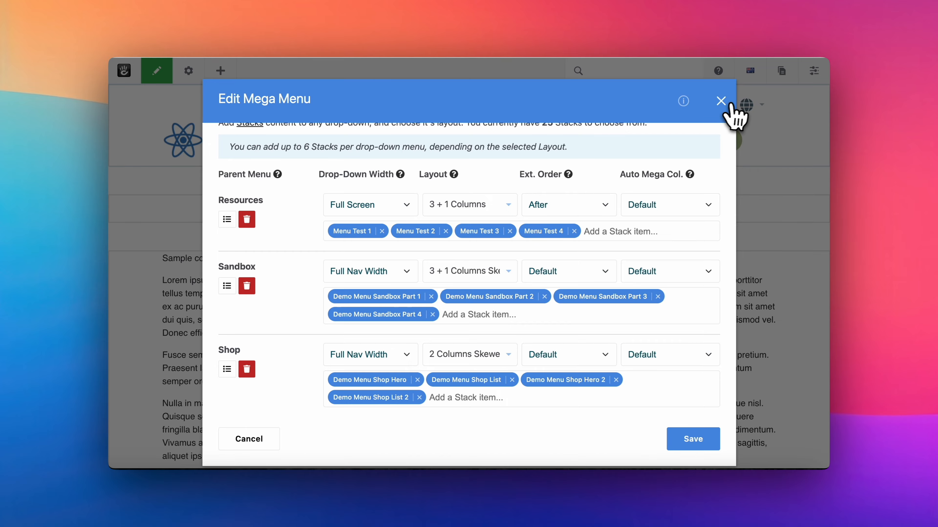
Step: Close the Mega Menu editor without saving and browse through all five panels in the Sandbox drop-down, ending on Blog Posts (manual)
left_click(723, 98)
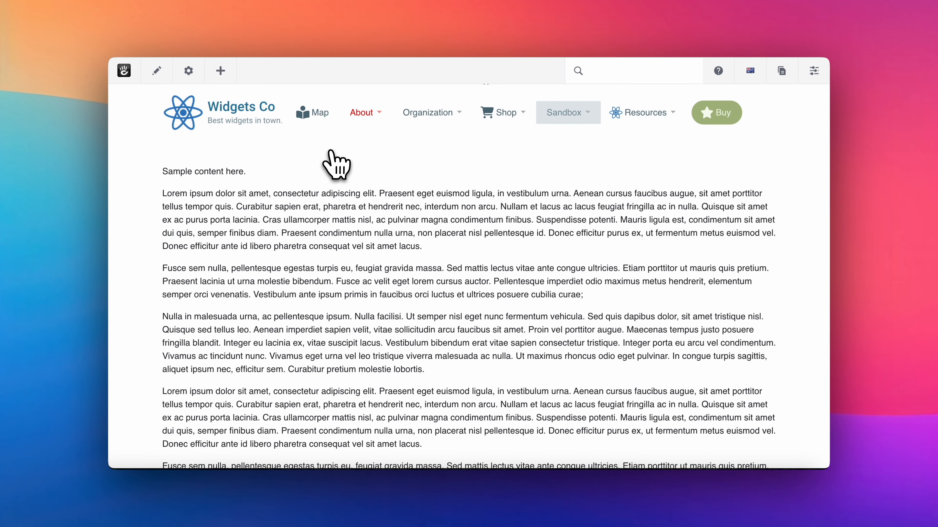
scroll(332, 166, "up", 1)
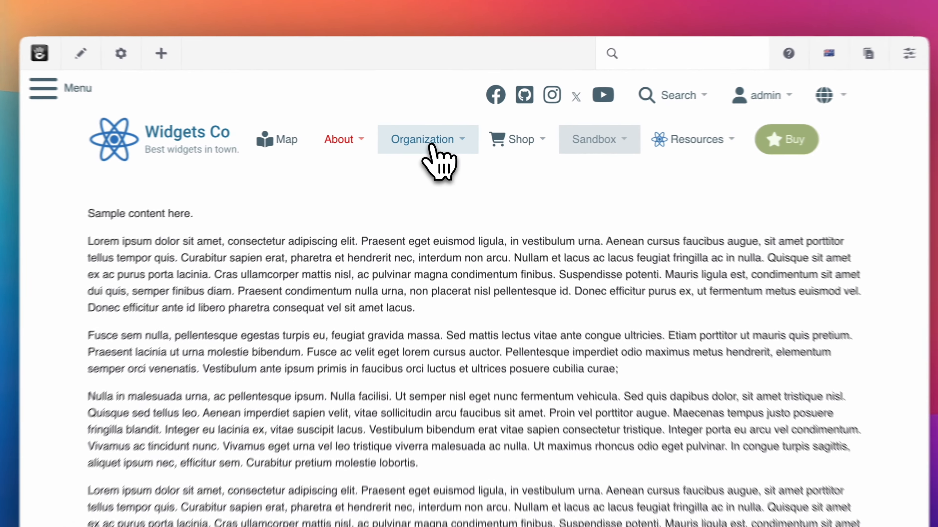
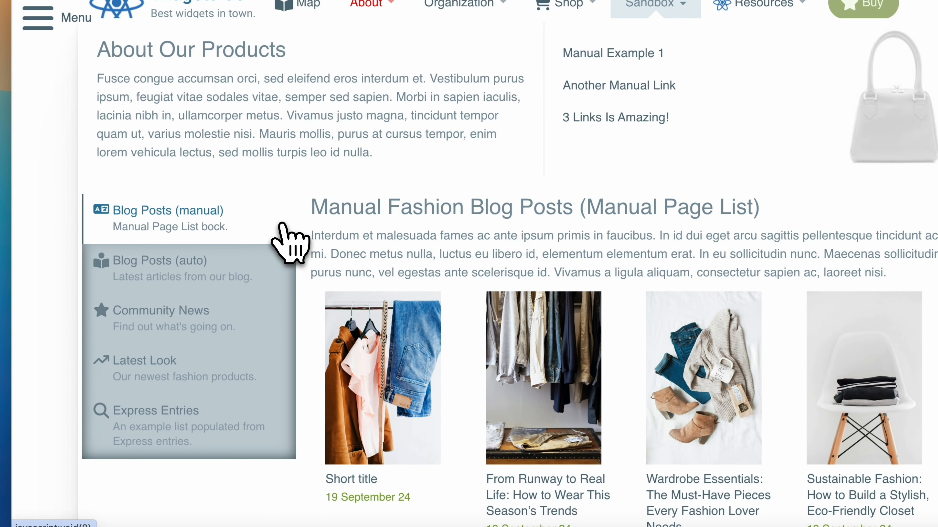
scroll(282, 224, "down", 2)
left_click(221, 201)
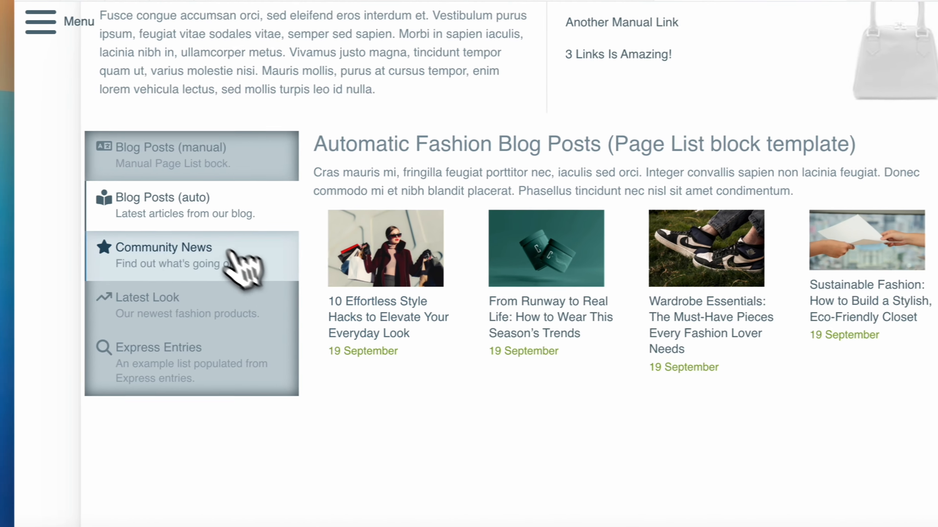
left_click(240, 264)
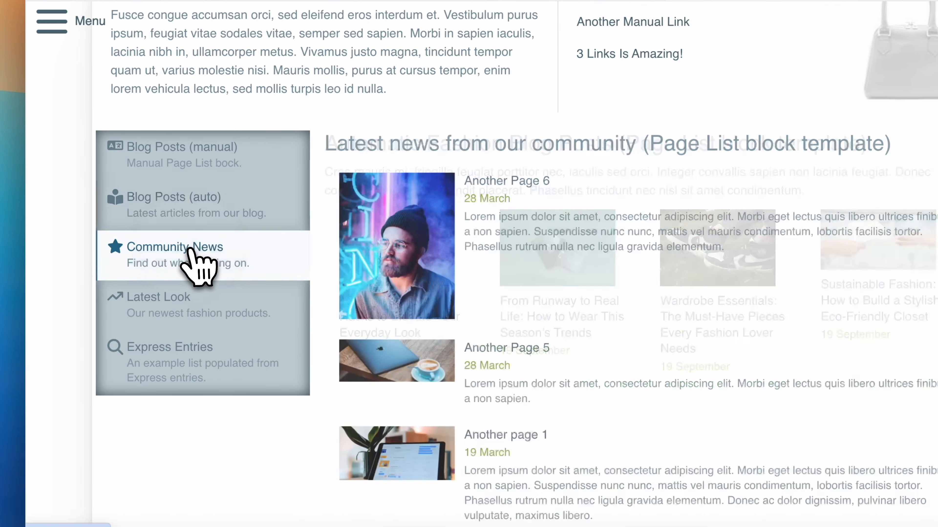
left_click(258, 303)
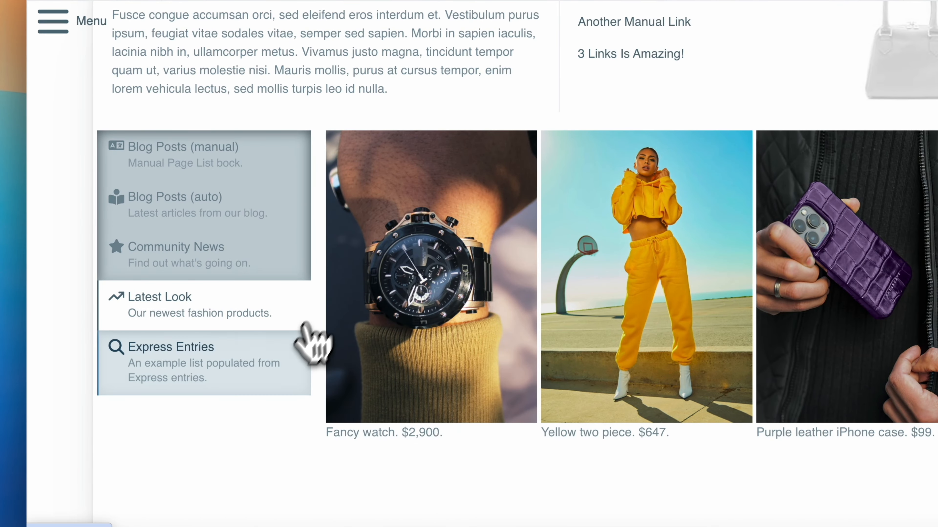
left_click(291, 354)
left_click(272, 314)
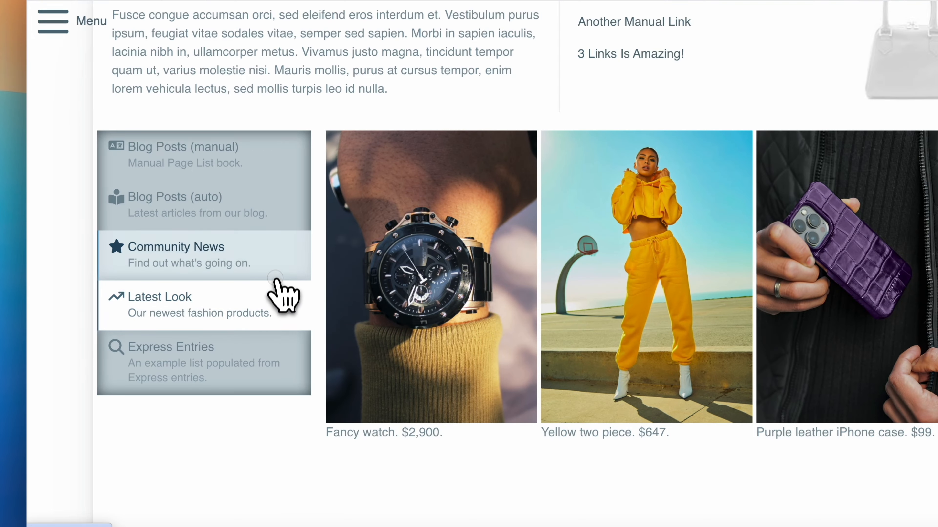
left_click(273, 259)
left_click(273, 209)
left_click(270, 172)
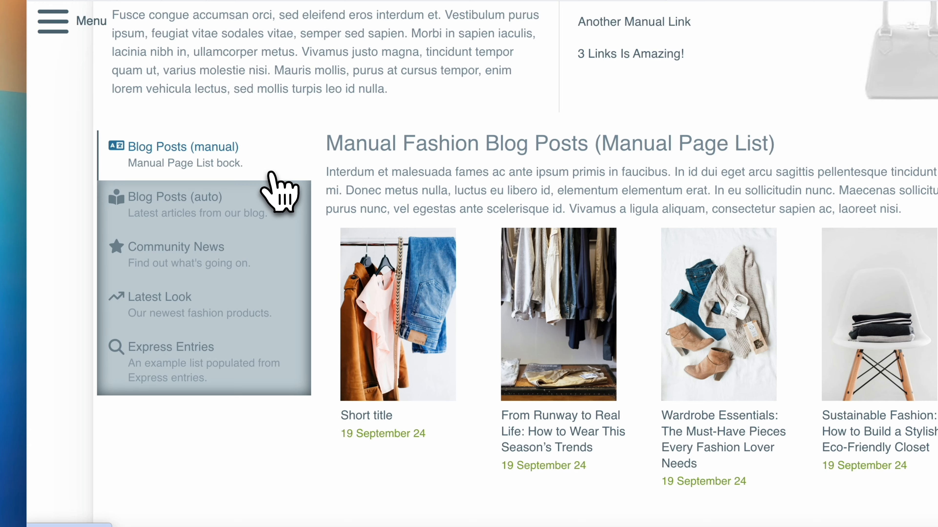
Step: Compare the Sandbox drop-down's automatic, community, latest look and Express panels with the manual one, and preview the Shop drop-down
left_click(266, 222)
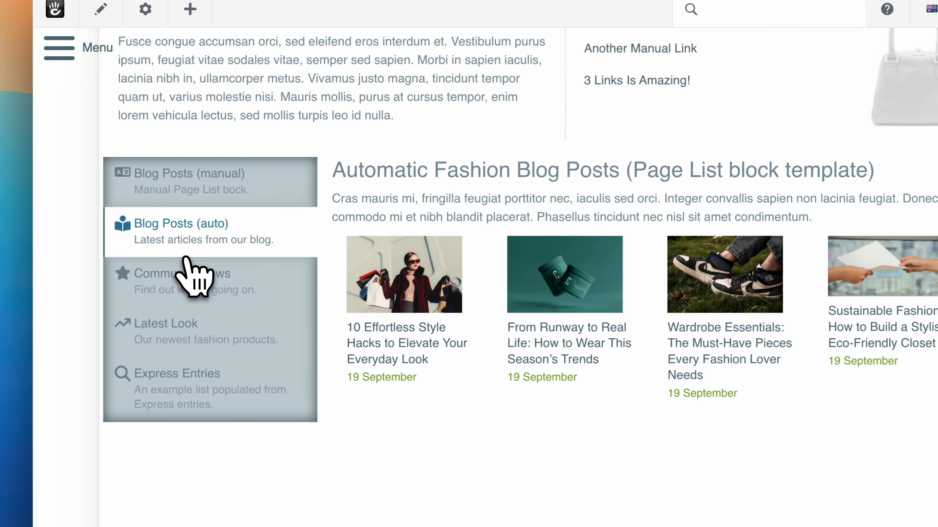
left_click(211, 188)
left_click(182, 277)
left_click(225, 328)
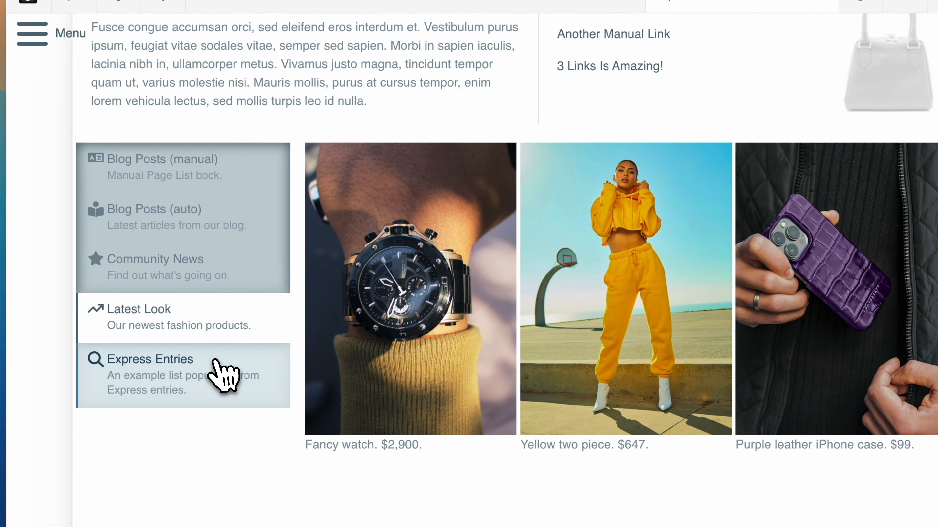
left_click(163, 360)
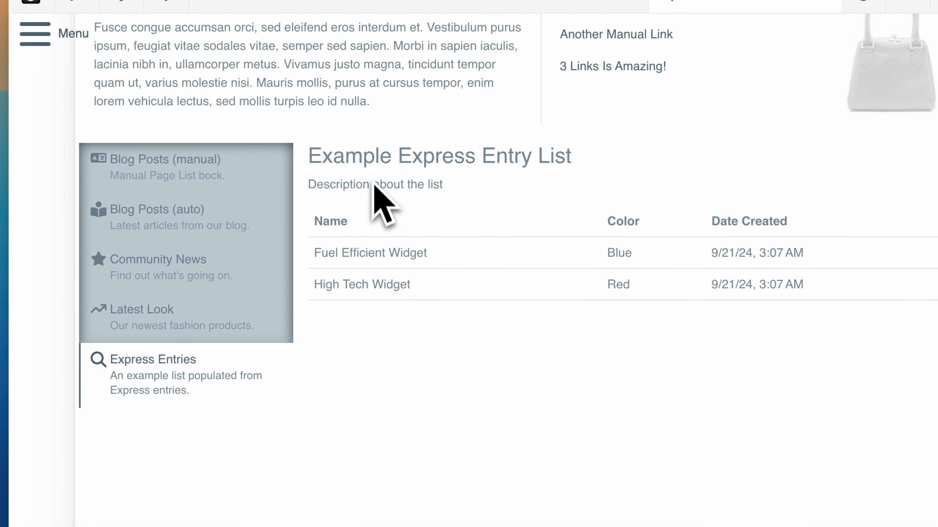
left_click(248, 180)
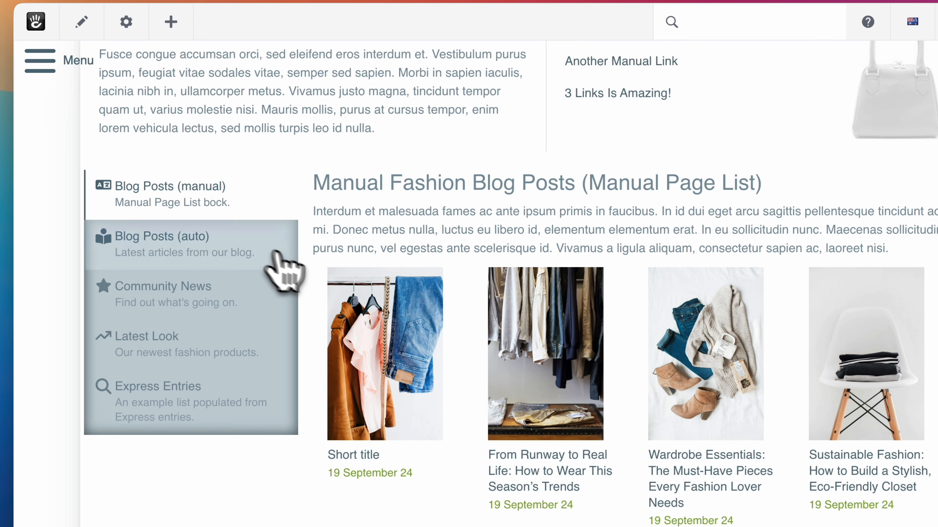
scroll(313, 263, "up", 3)
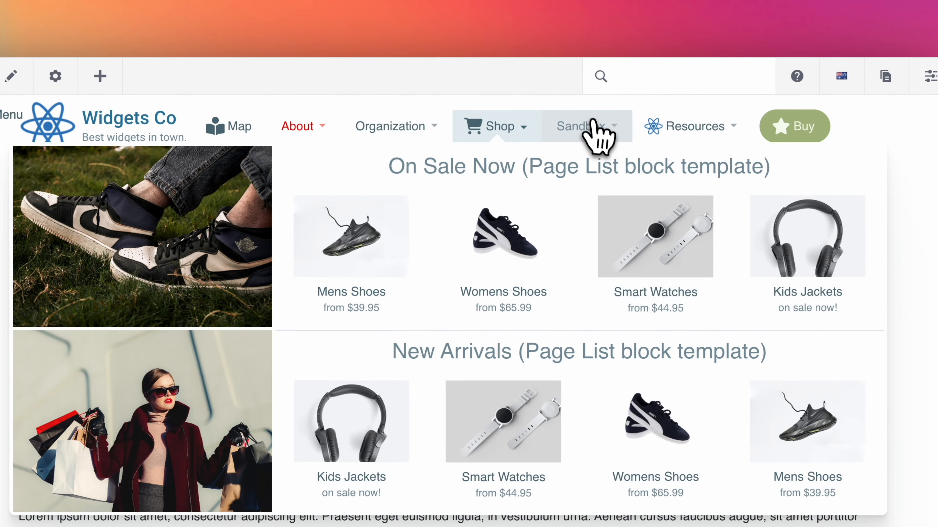
mouse_move(592, 130)
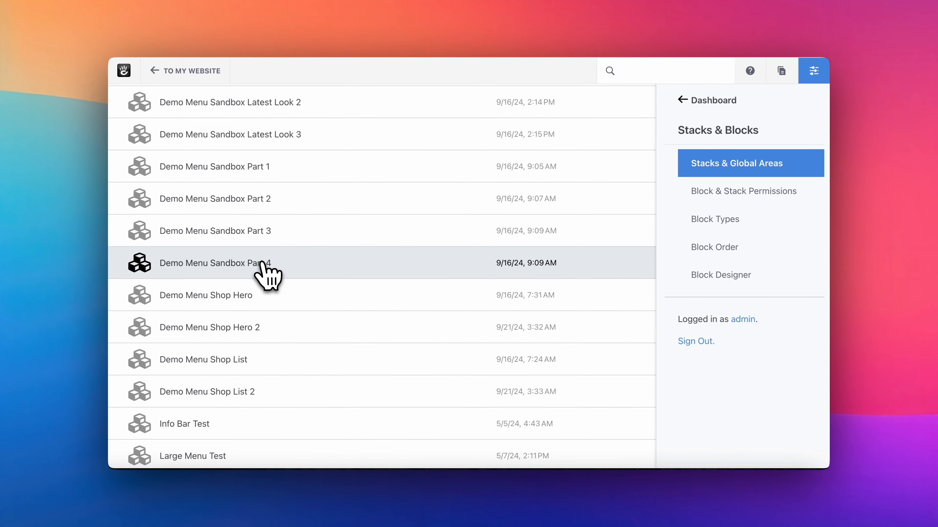
Step: Open the Demo Menu Sandbox Part 4 stack and edit its Manual Panel Nav List block
left_click(266, 274)
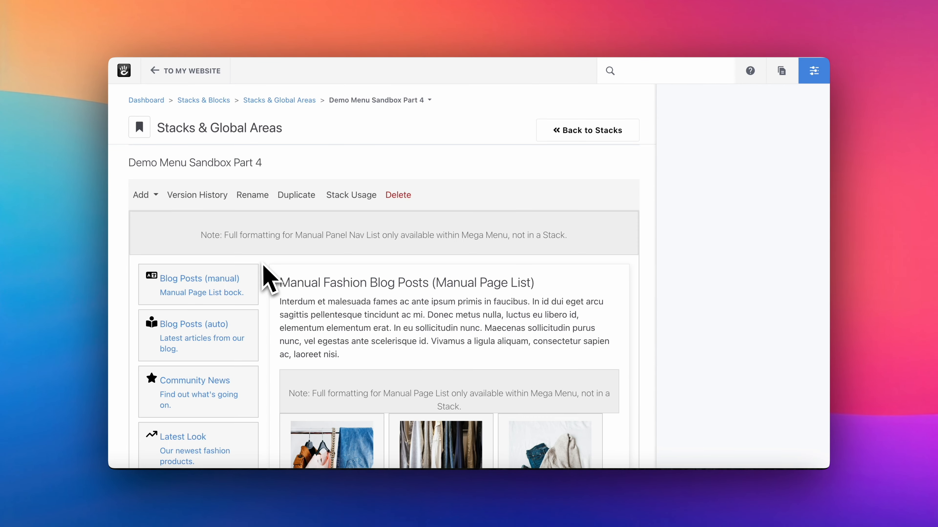
scroll(268, 275, "down", 2)
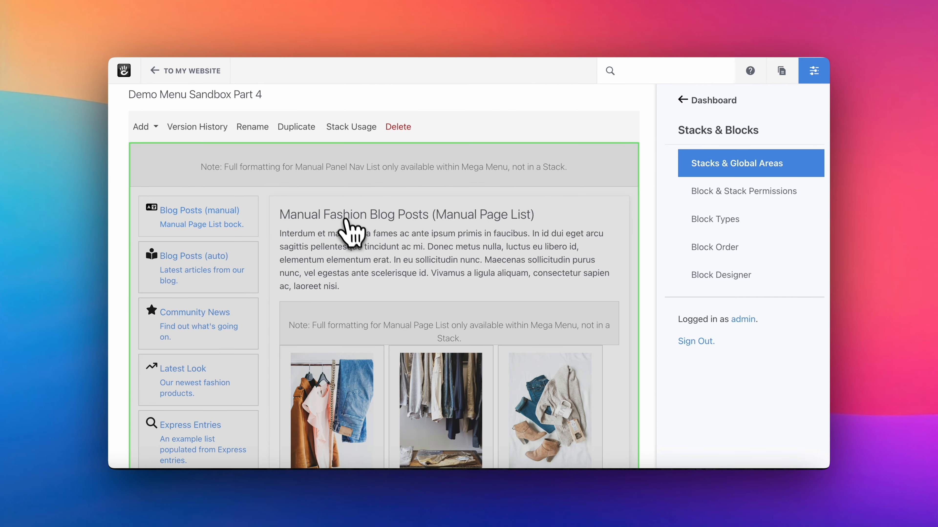
left_click(329, 196)
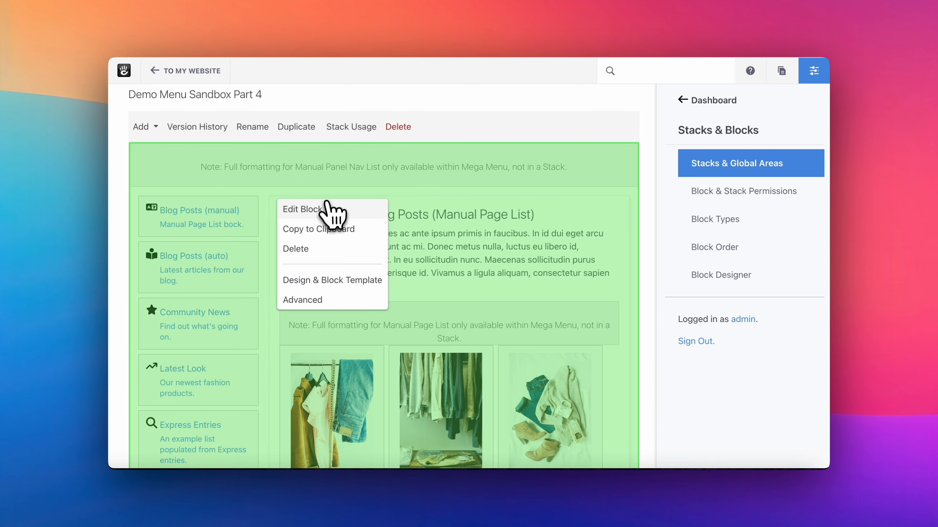
left_click(330, 212)
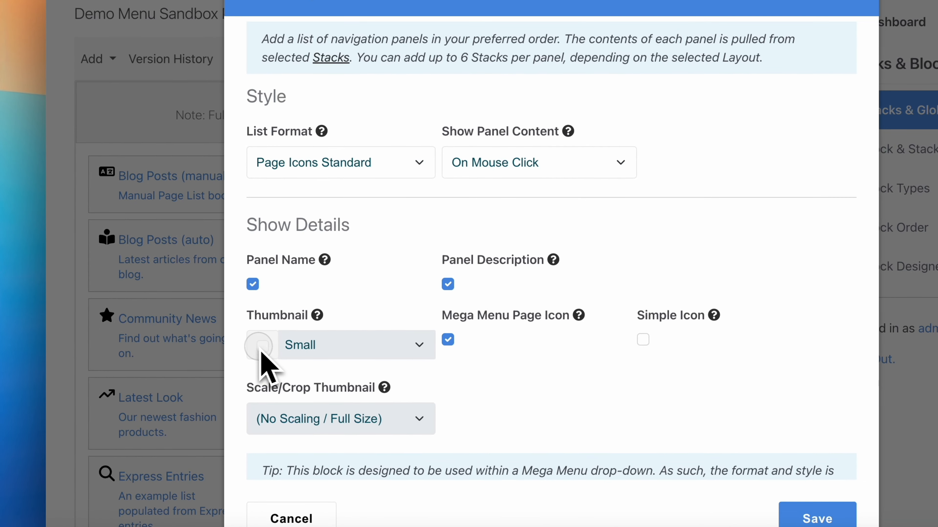
Step: Try the Thumbnail Side list format for the panel nav list and restore Page Icons Standard
left_click(305, 350)
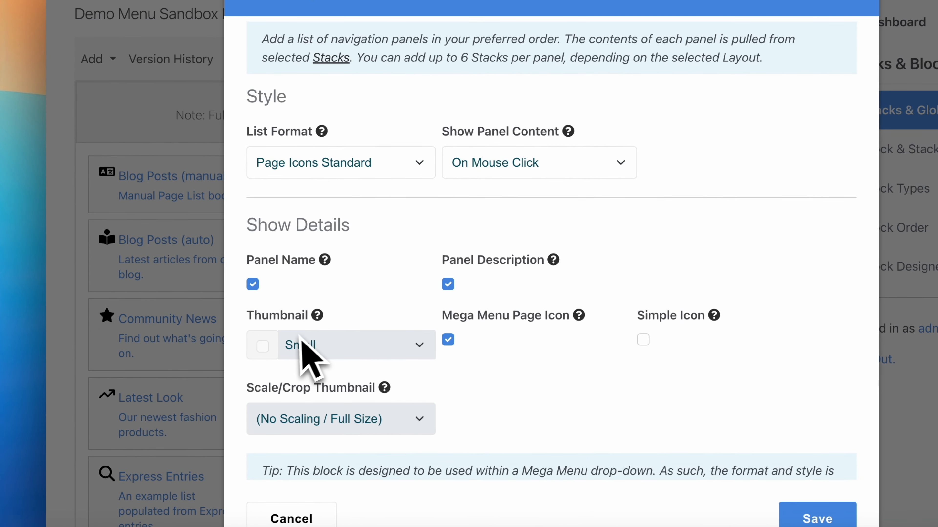
left_click(392, 163)
left_click(369, 183)
left_click(361, 168)
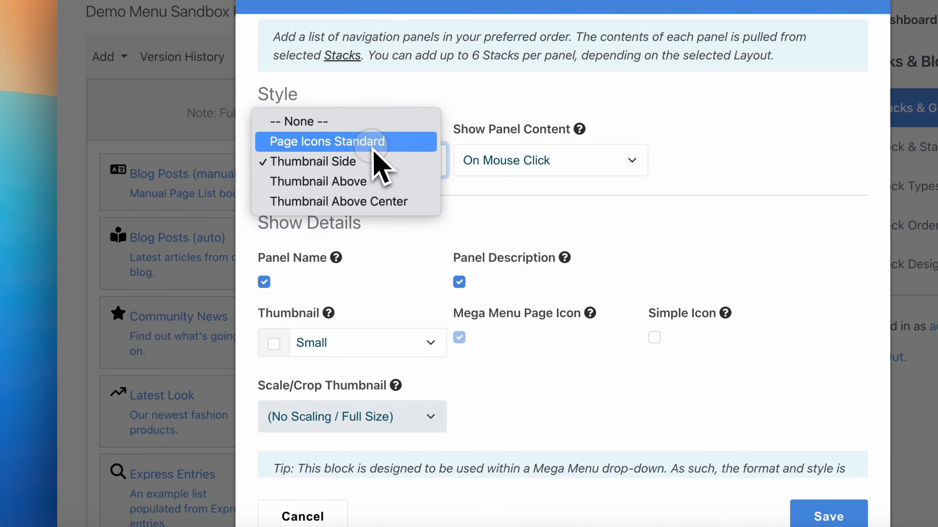
left_click(361, 153)
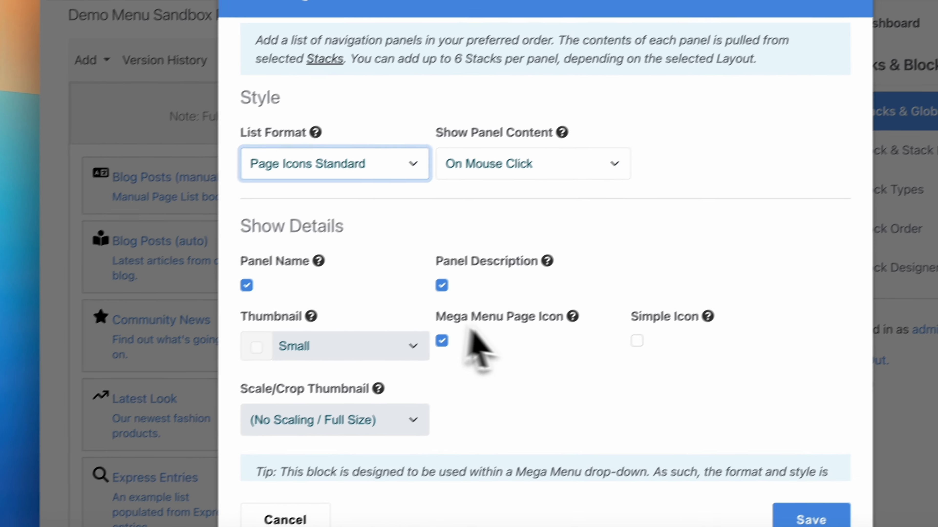
Step: Read the panel nav list block's tips on drop-down formatting and recommended drop-down width
scroll(461, 333, "down", 5)
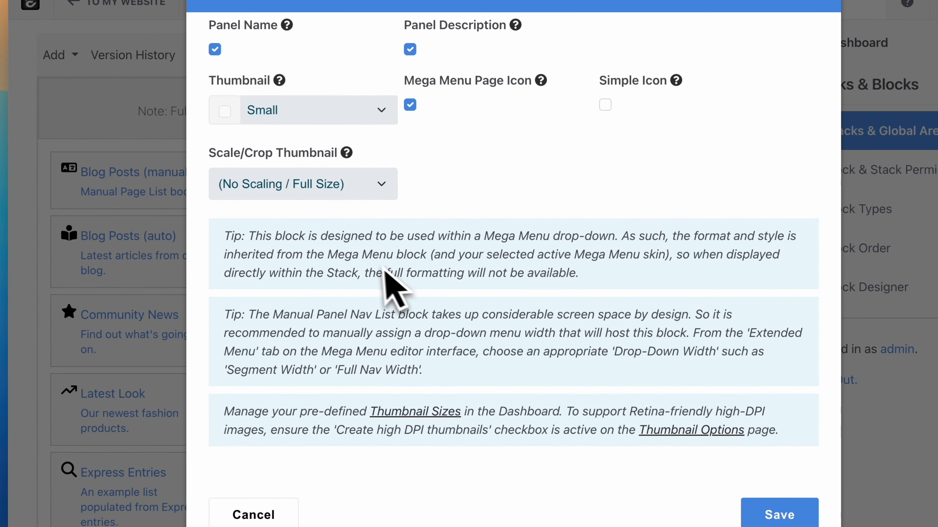
left_click_drag(273, 237, 471, 398)
left_click(457, 377)
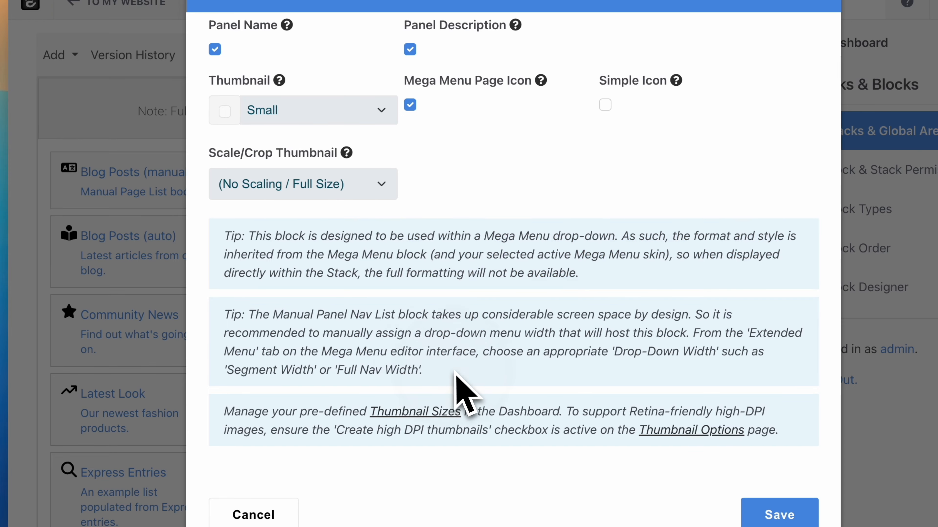
scroll(369, 332, "up", 5)
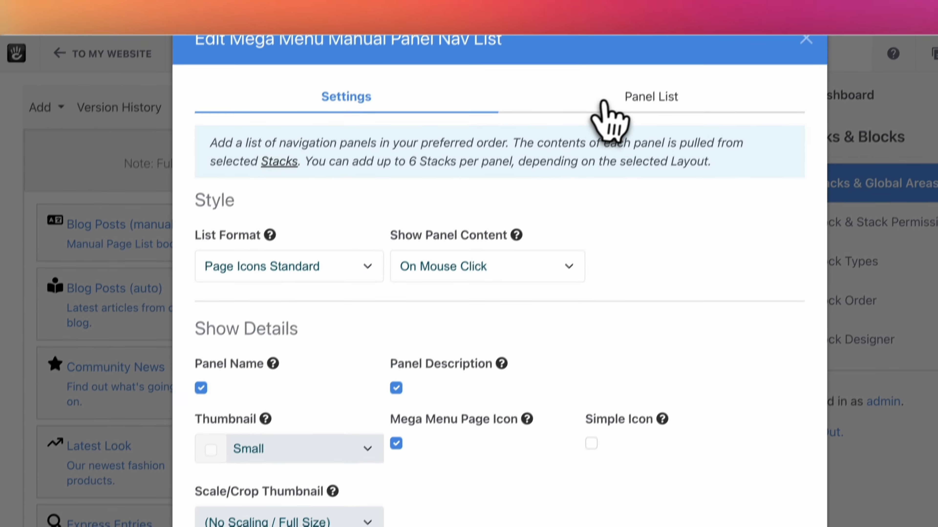
Step: Examine the Title and Thumbnail fields of the first entry in the Panel List, checking them against the block's List Format setting
left_click(632, 44)
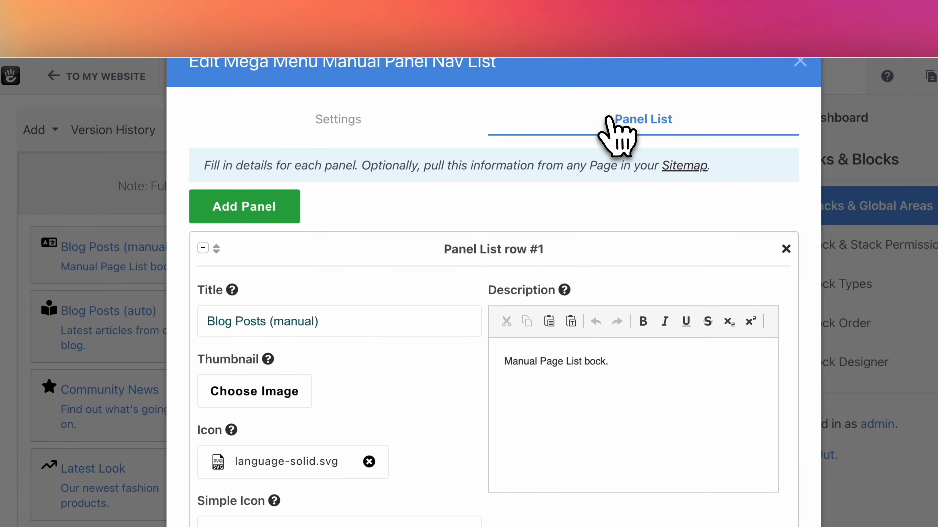
scroll(355, 310, "down", 3)
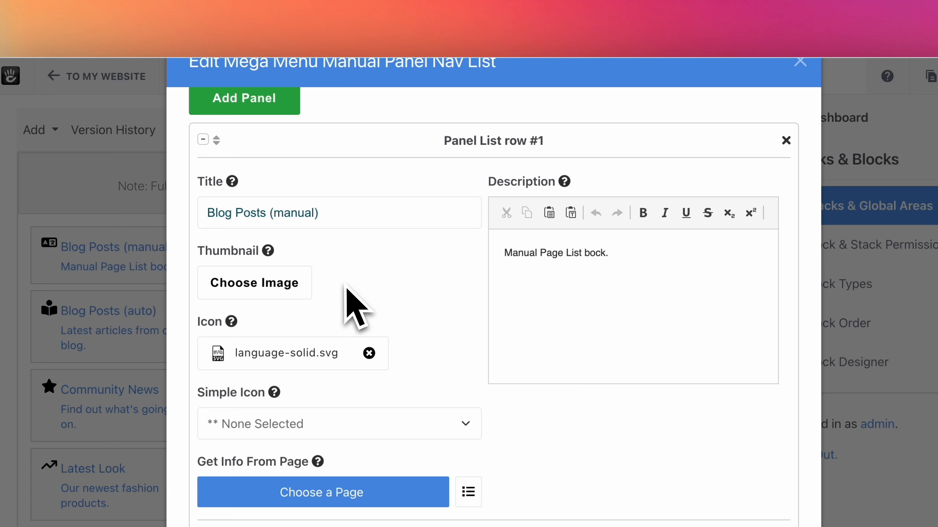
left_click(324, 213)
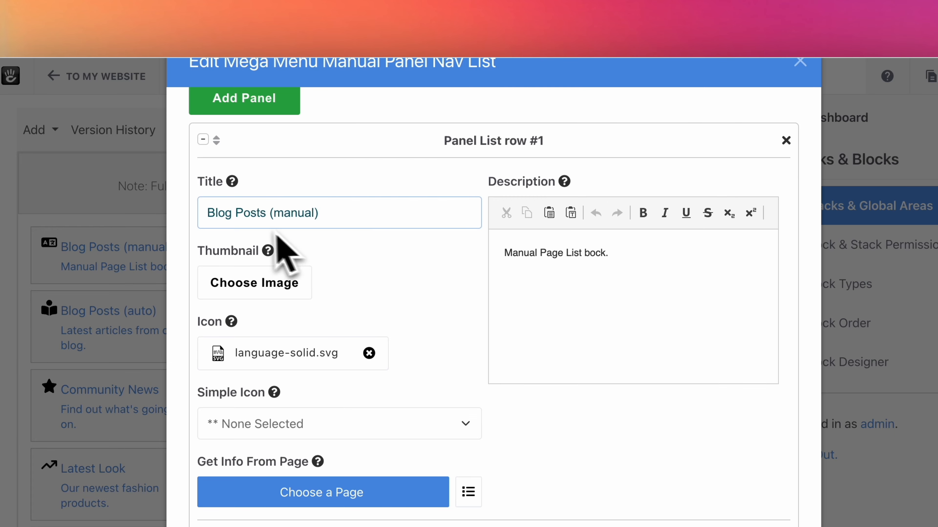
left_click_drag(275, 73, 339, 73)
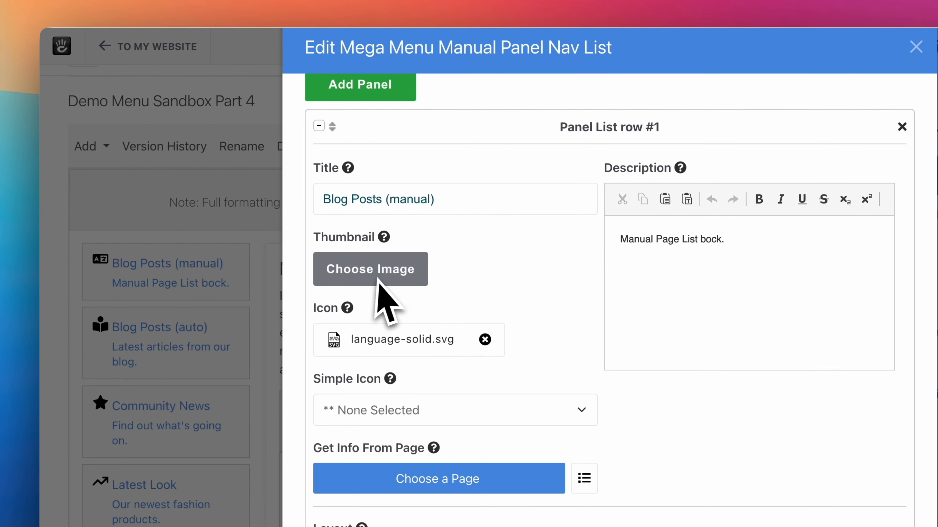
scroll(454, 316, "up", 5)
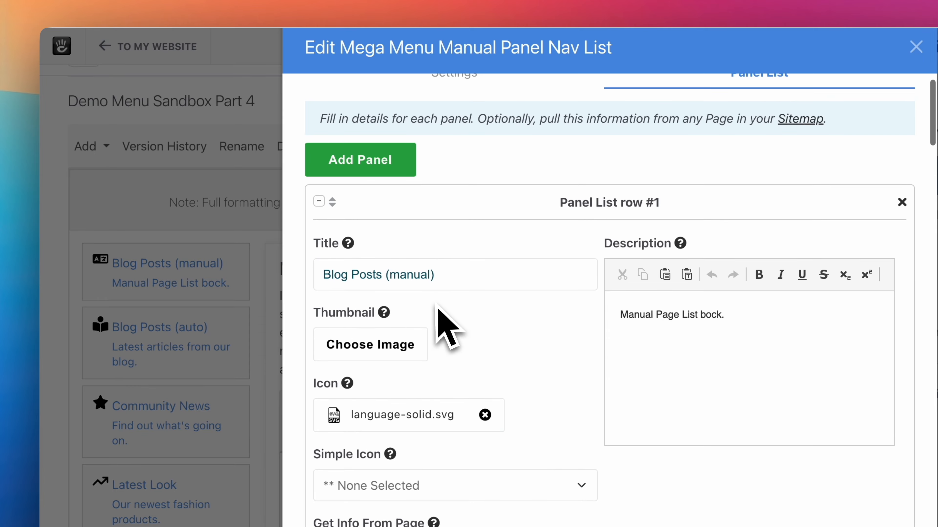
left_click(480, 113)
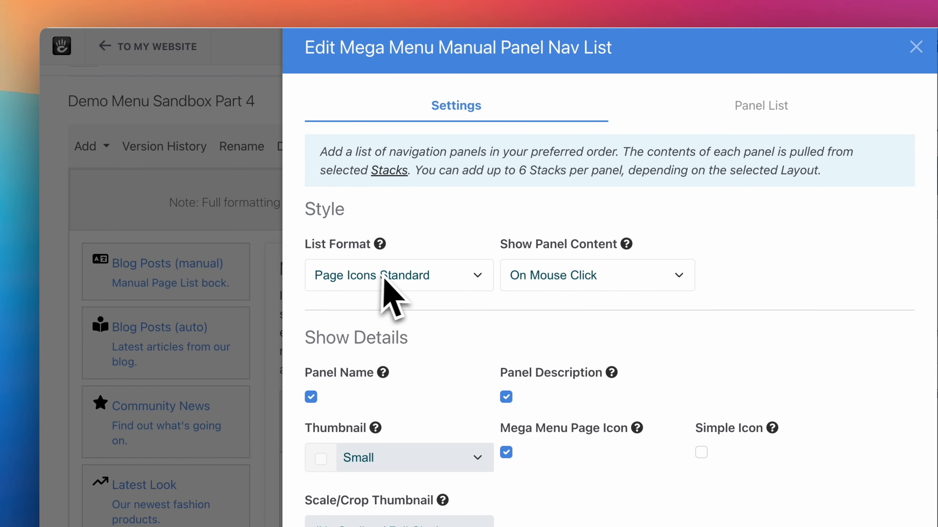
left_click(755, 108)
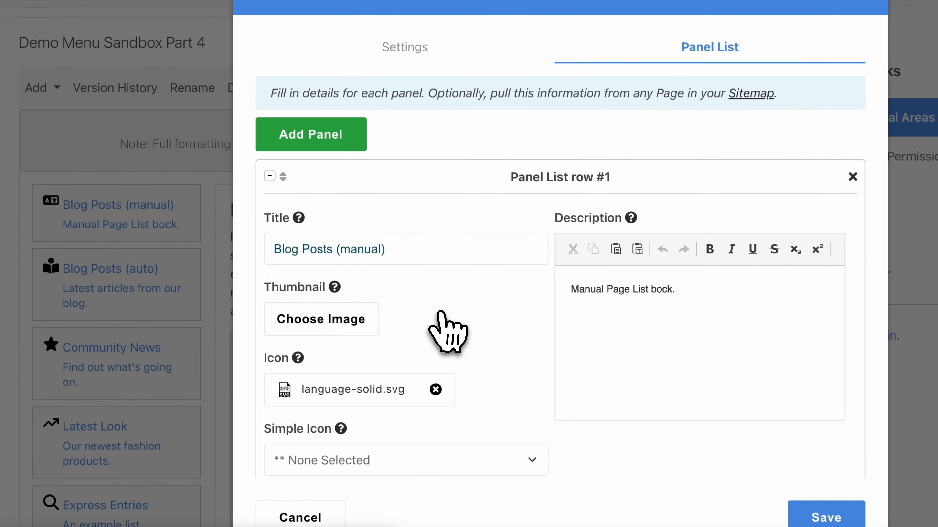
Step: Examine the Icon, Simple Icon and Get Info From Page options for the Blog Posts (manual) panel
scroll(418, 356, "down", 3)
scroll(418, 297, "down", 2)
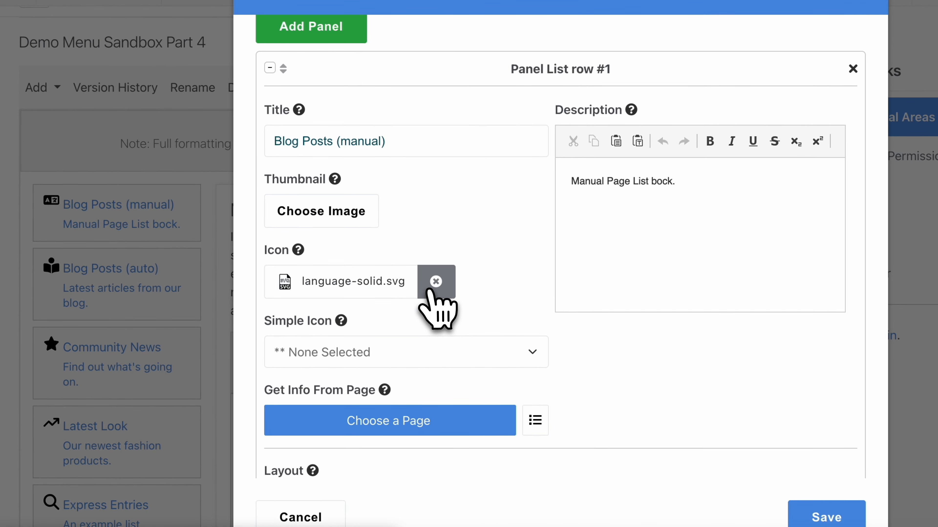
left_click(343, 355)
scroll(373, 389, "down", 3)
left_click(457, 330)
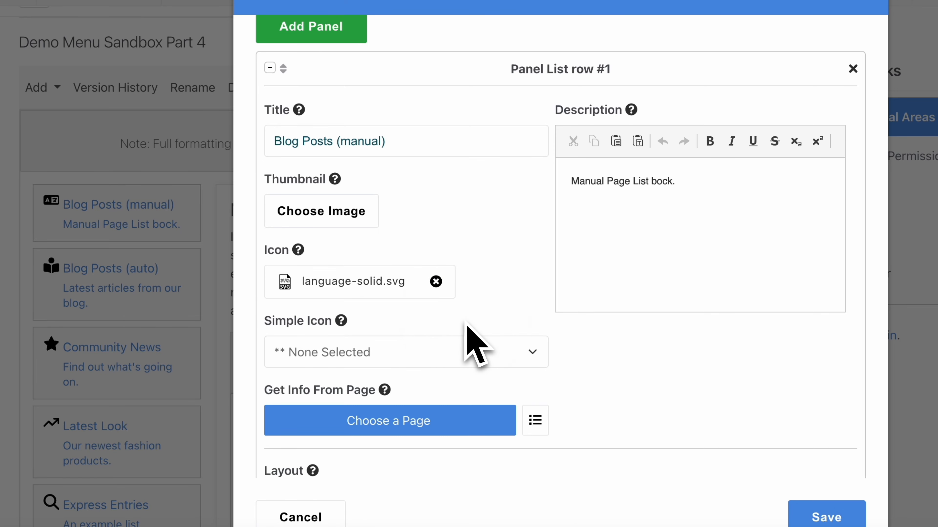
scroll(471, 335, "down", 2)
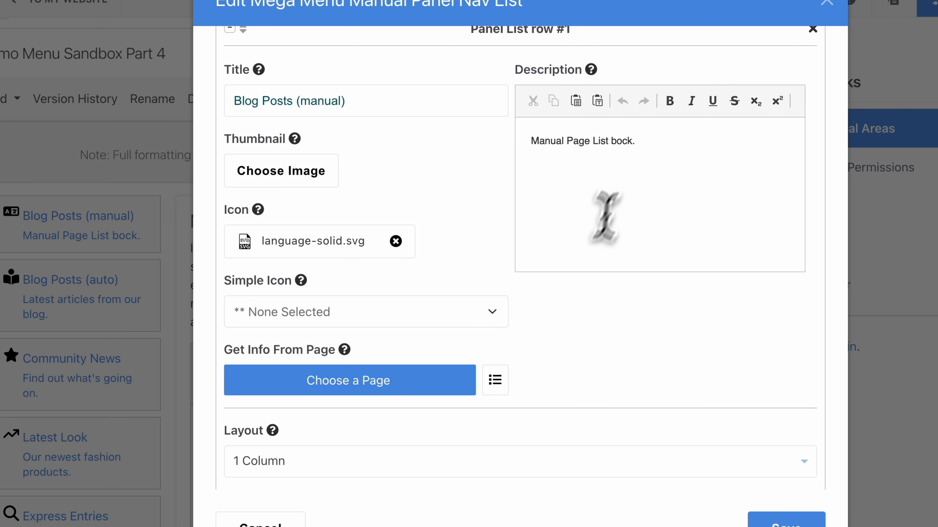
Step: Correct the Blog Posts (manual) panel's description to "Manual Page List block." and save the block
left_click(639, 145)
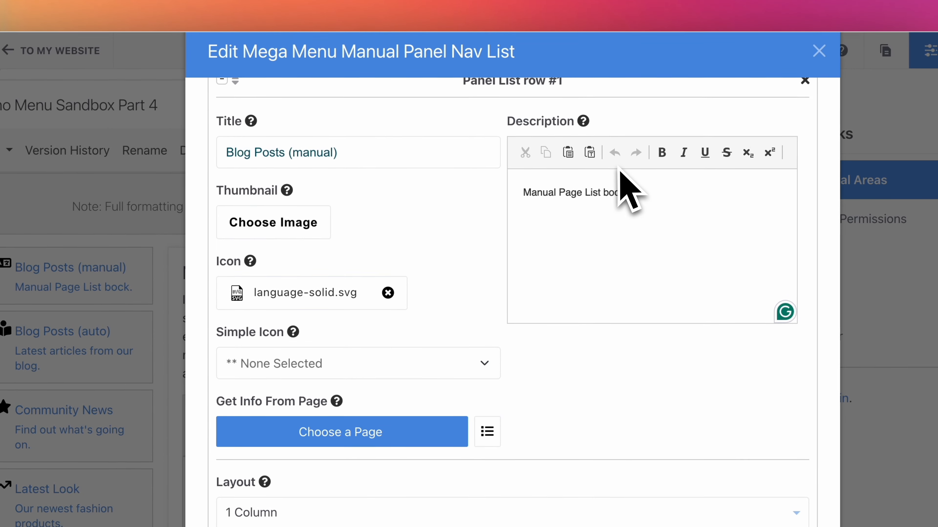
mouse_move(587, 120)
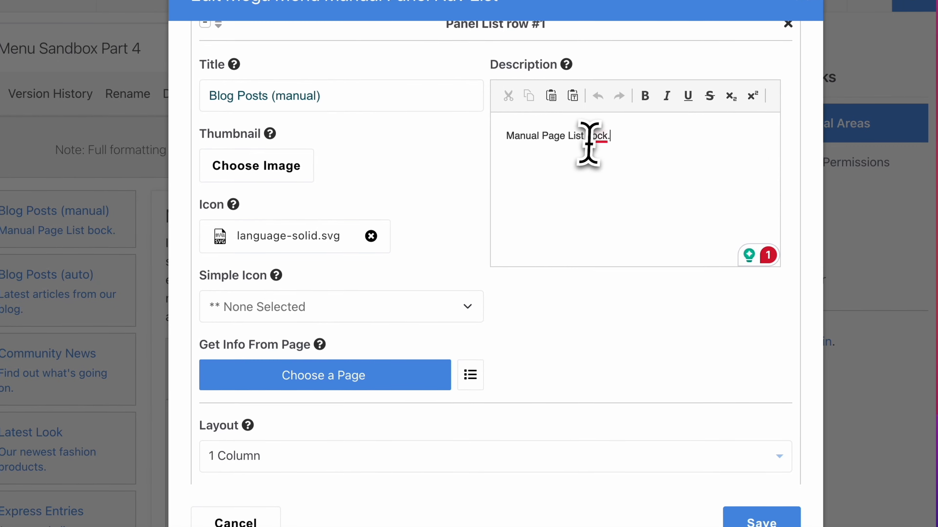
mouse_move(614, 194)
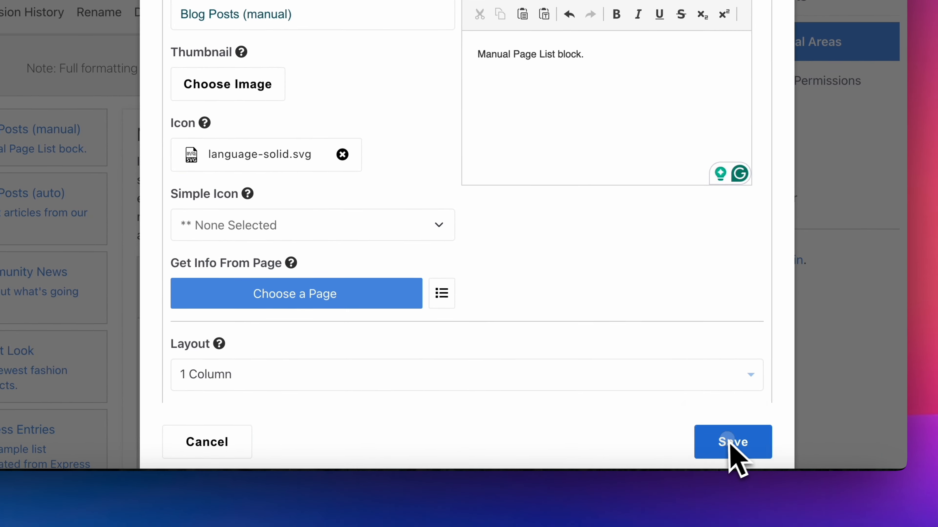
left_click(760, 521)
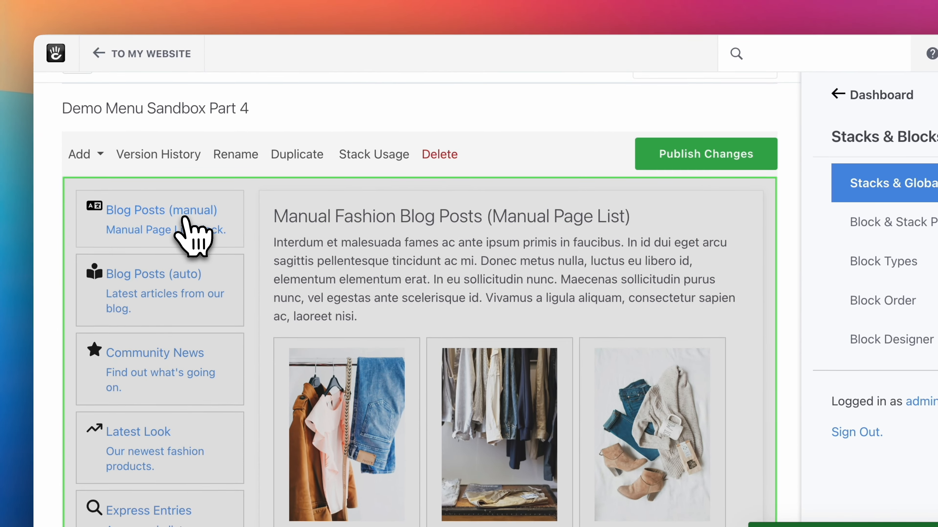
Step: Reopen the Manual Panel Nav List block for editing and read the Stacks tip for the Blog Posts (manual) panel
left_click(183, 218)
left_click(213, 236)
scroll(293, 314, "down", 10)
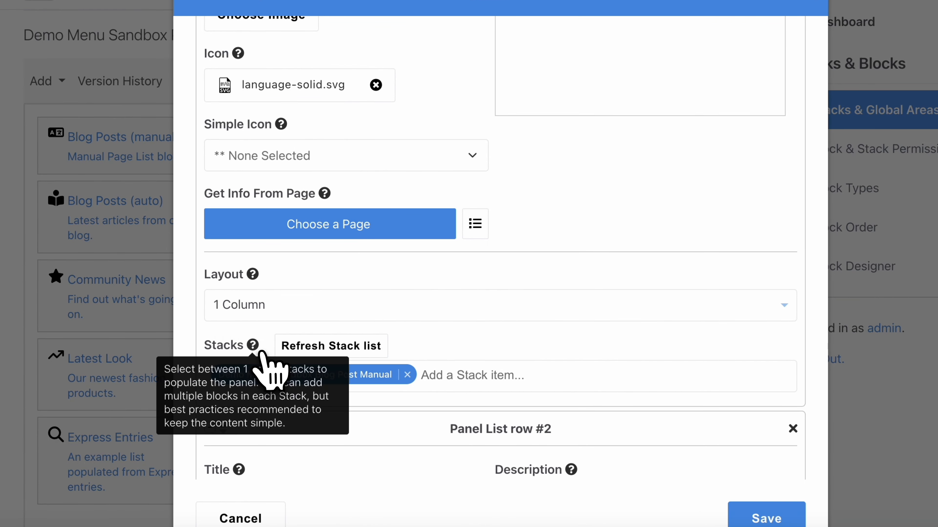
mouse_move(258, 283)
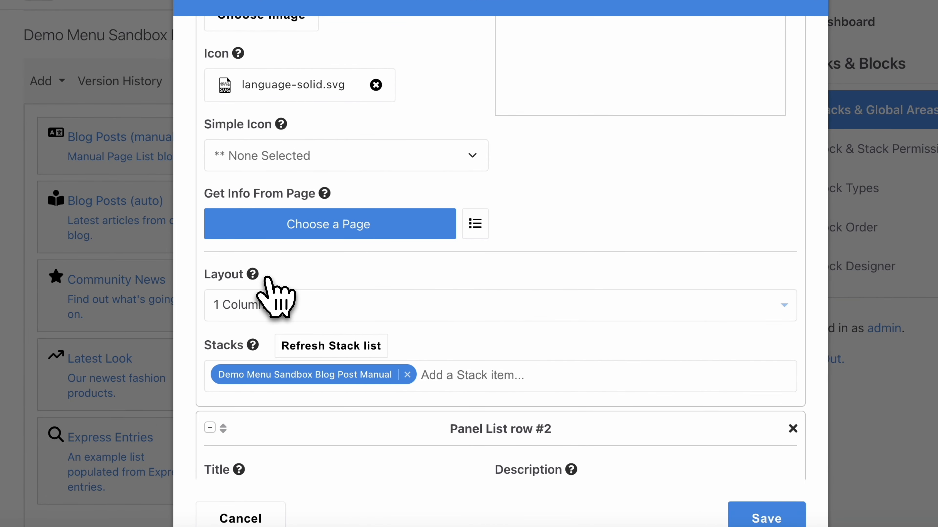
Step: Browse the column layouts available for the Blog Posts (manual) panel, keeping the 1 Column layout
left_click(272, 301)
scroll(406, 191, "down", 15)
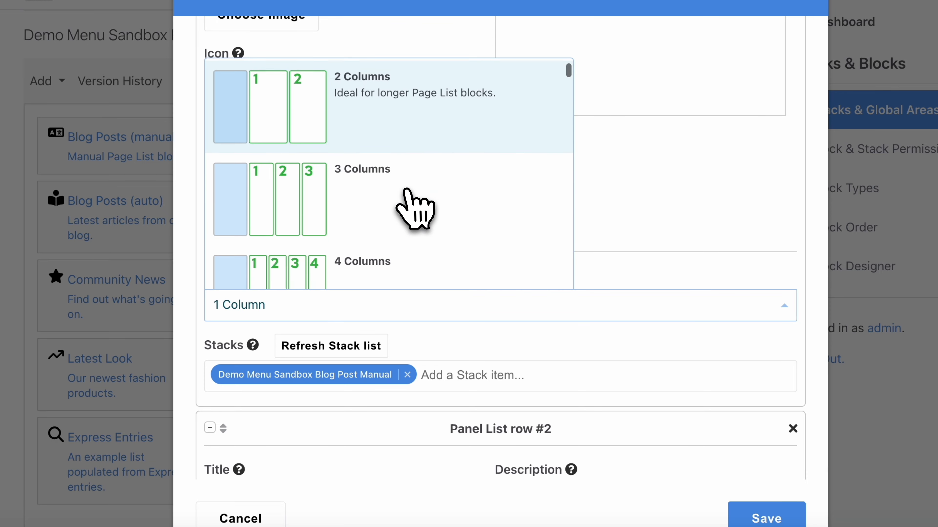
scroll(406, 192, "down", 5)
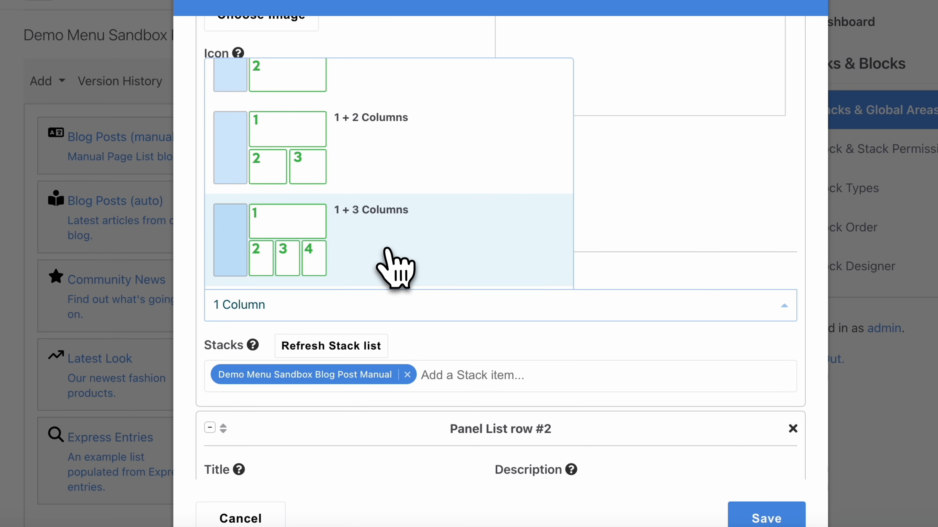
scroll(388, 221, "down", 2)
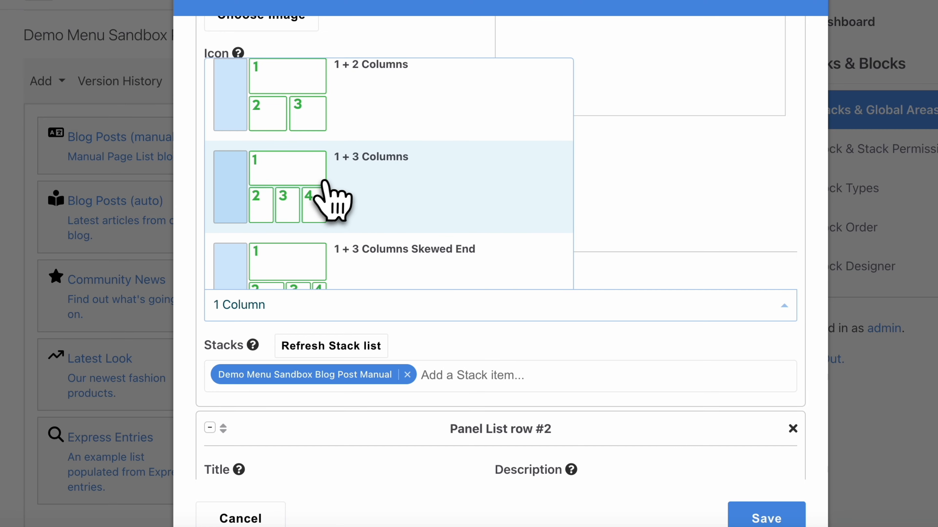
left_click(406, 345)
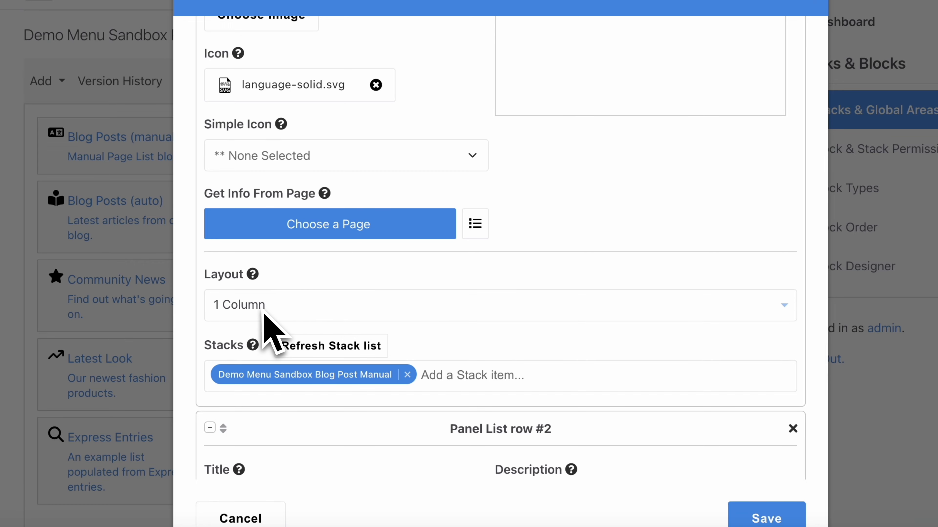
scroll(270, 314, "down", 2)
left_click(306, 260)
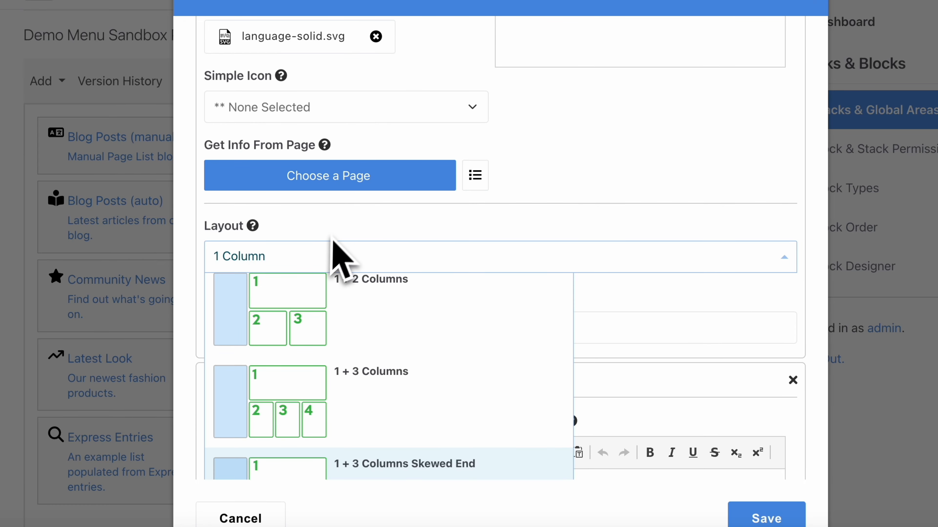
scroll(450, 375, "down", 5)
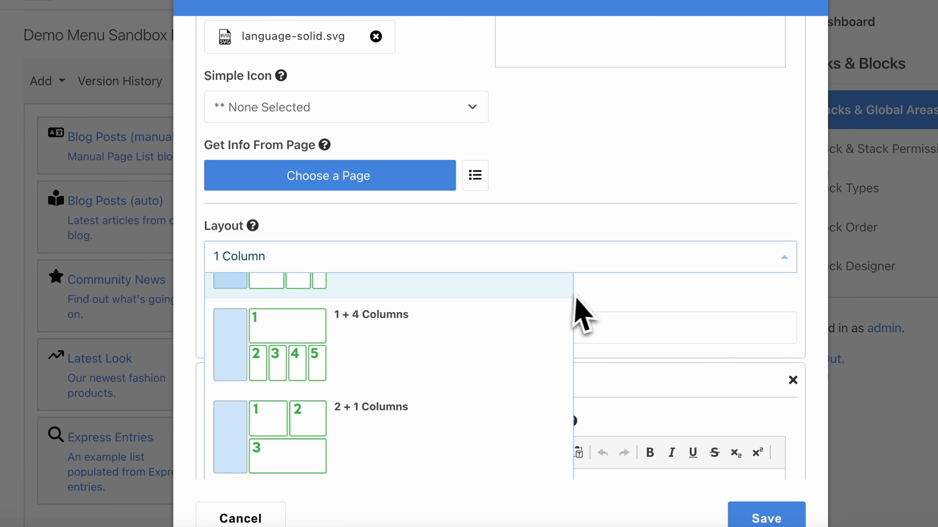
left_click(577, 313)
Step: Look through the stacks that can be added to the Blog Posts (manual) panel without adding any
left_click(425, 327)
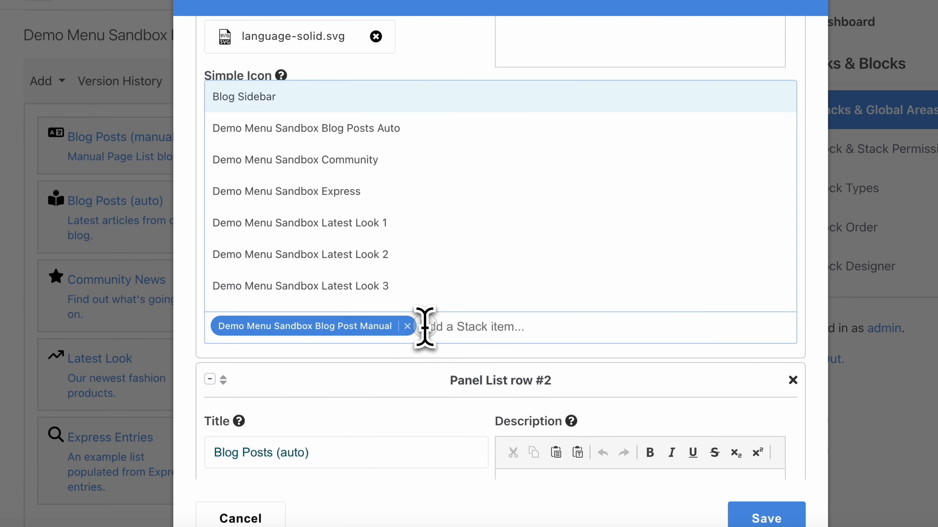
scroll(529, 247, "down", 3)
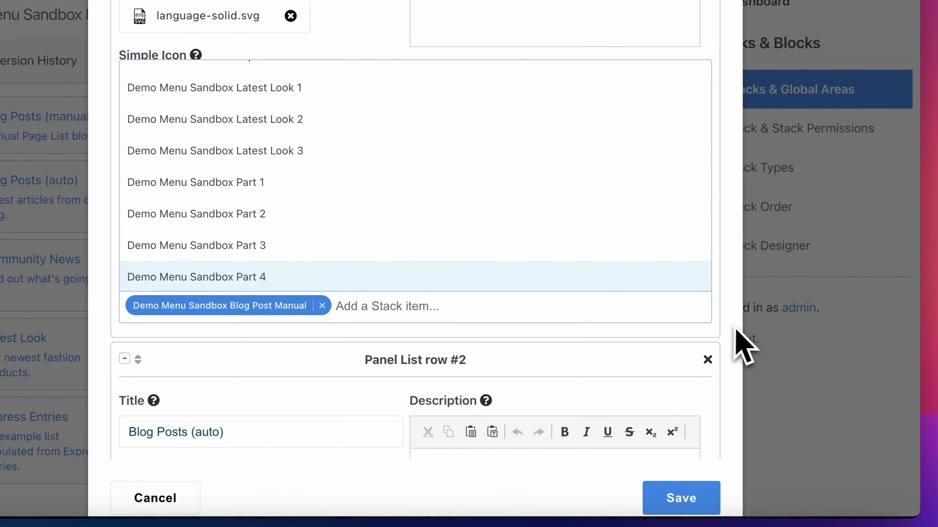
left_click(818, 344)
Step: Review the details, layout and assigned stacks of the Blog Posts (auto) and Community News panels
scroll(664, 354, "down", 7)
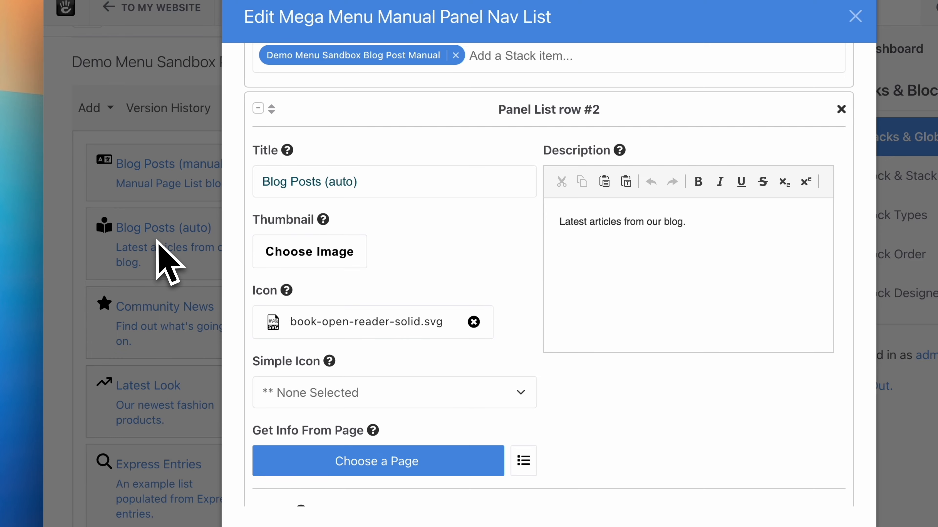
scroll(259, 300, "down", 5)
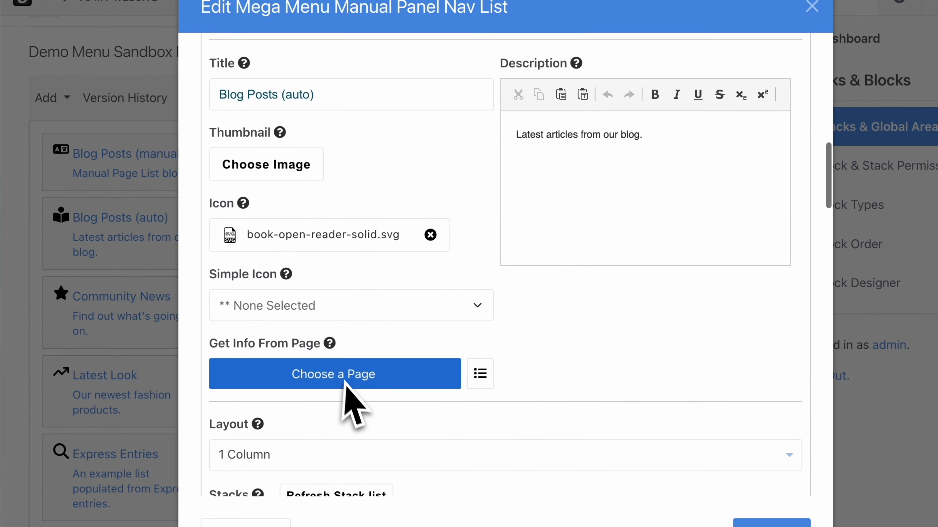
scroll(246, 350, "down", 1)
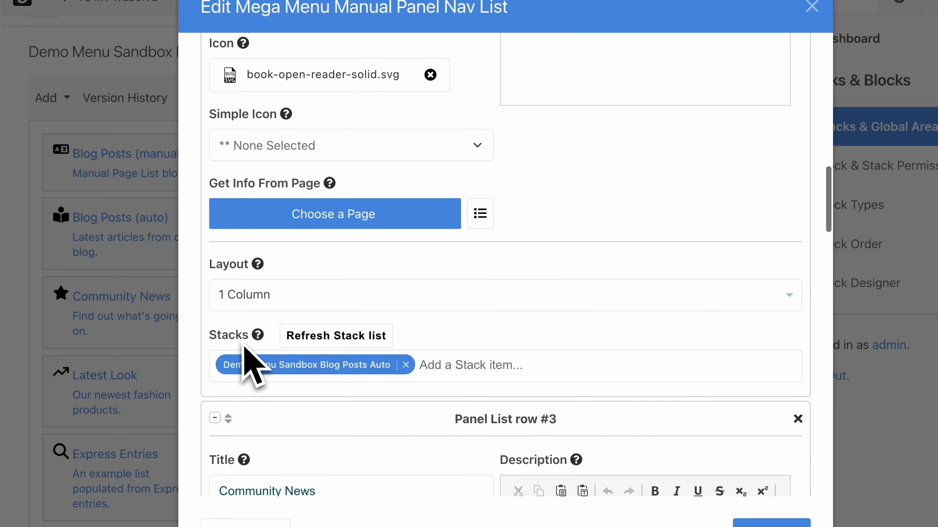
scroll(321, 369, "down", 6)
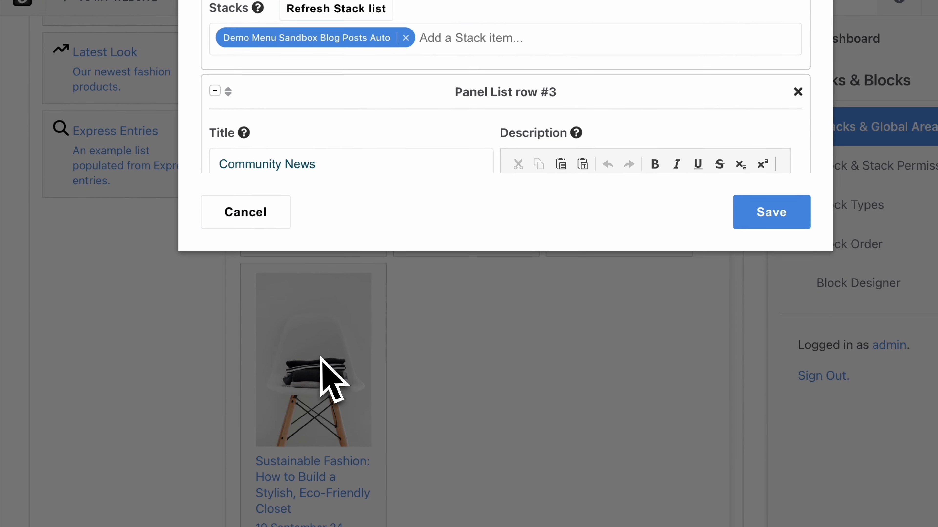
scroll(354, 207, "up", 5)
scroll(369, 206, "down", 9)
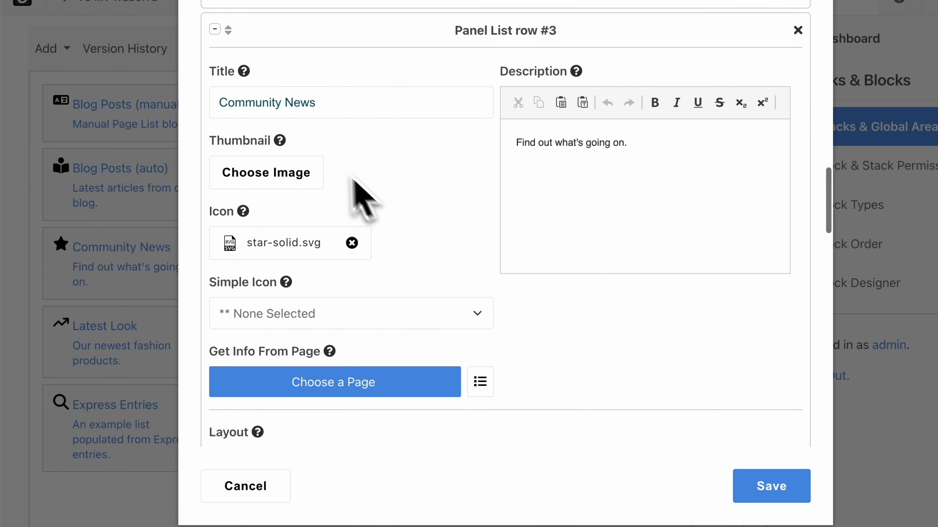
scroll(333, 207, "down", 2)
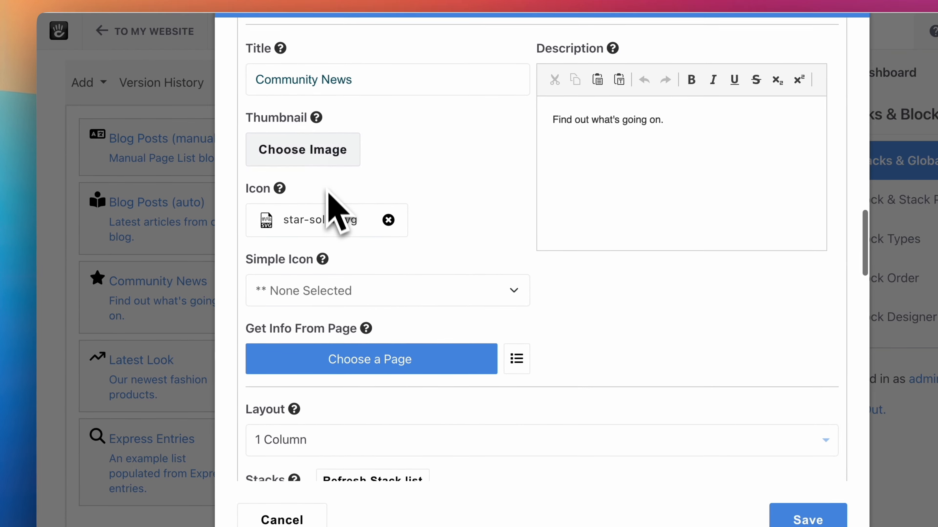
scroll(369, 240, "down", 2)
scroll(408, 274, "down", 1)
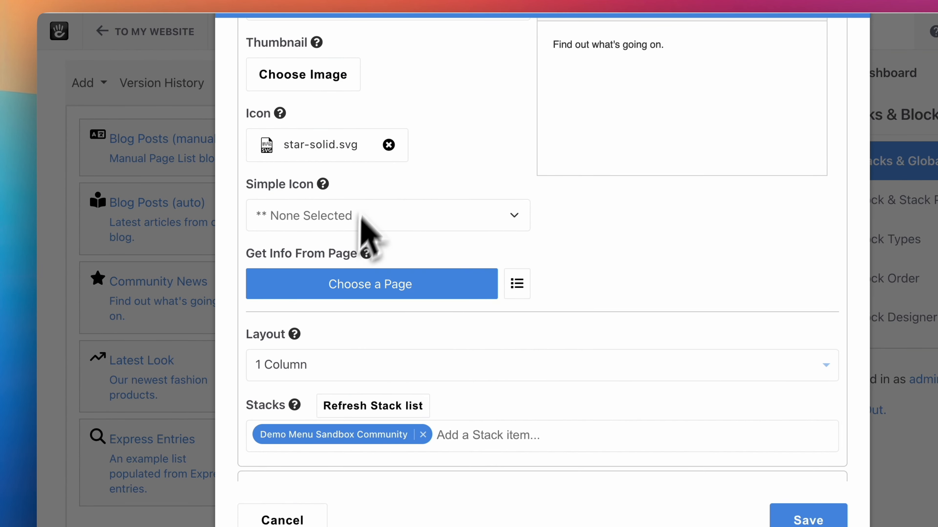
Step: Look through the stacks that can be added to the Community News panel without adding any
scroll(342, 292, "down", 2)
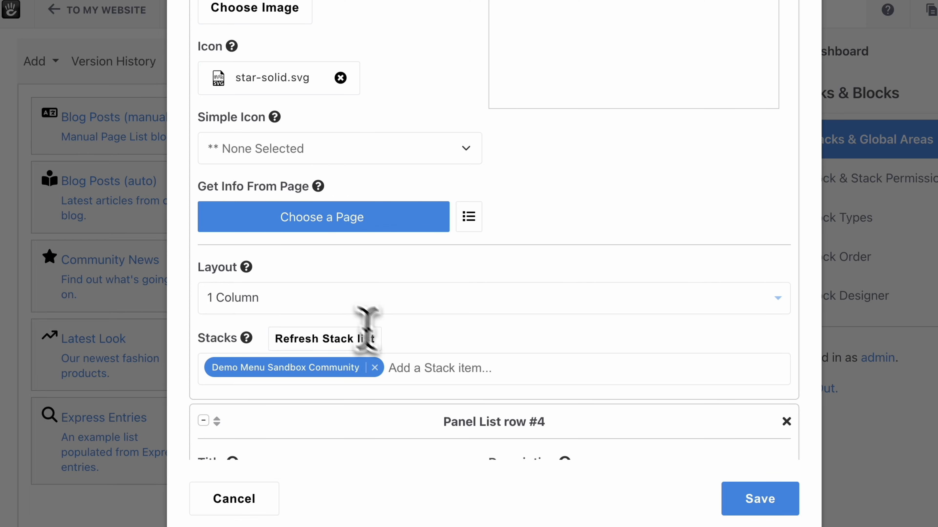
left_click(414, 358)
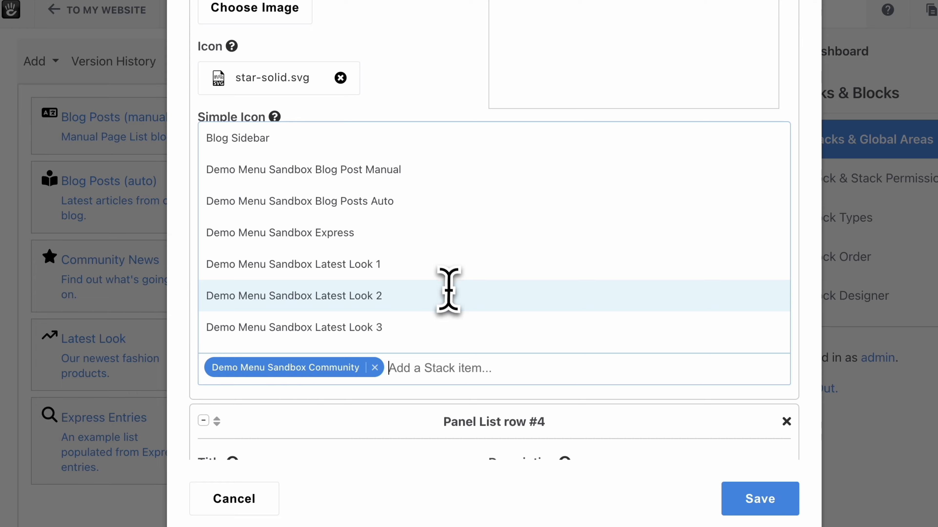
scroll(446, 288, "down", 2)
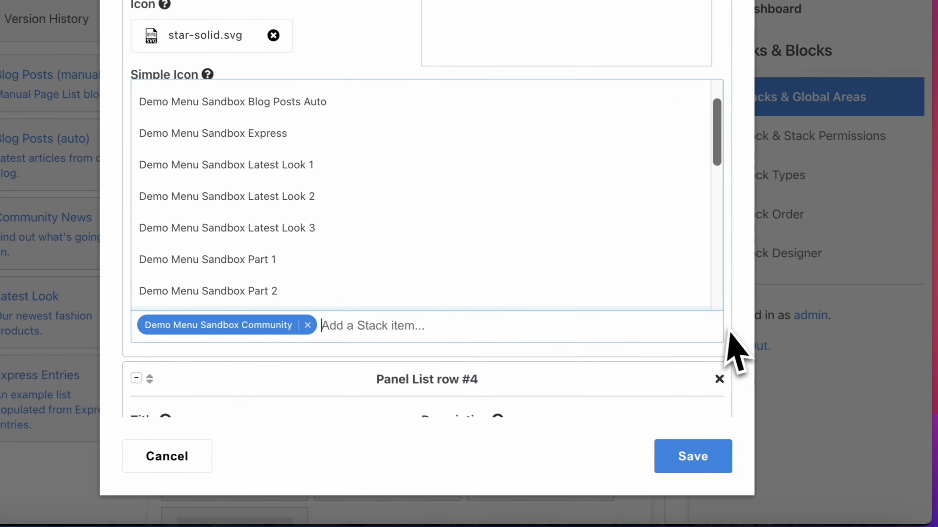
left_click(726, 330)
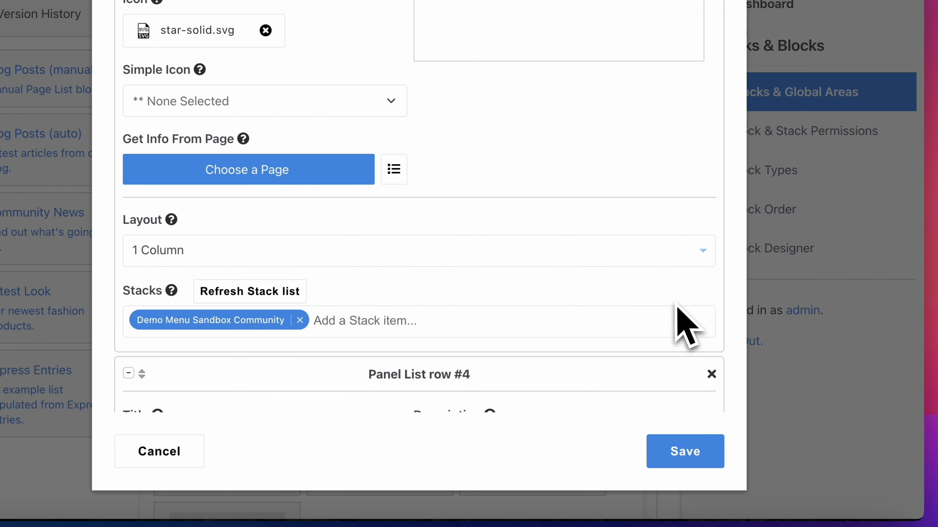
Step: Review the details, layout and assigned stacks of the Latest Look panel and the details of the Express Entries panel
scroll(477, 266, "down", 3)
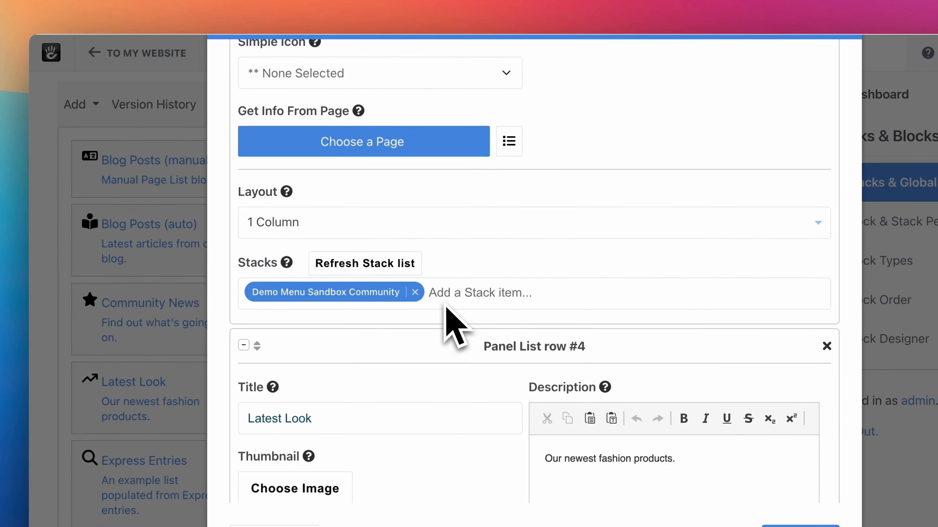
scroll(452, 292, "down", 5)
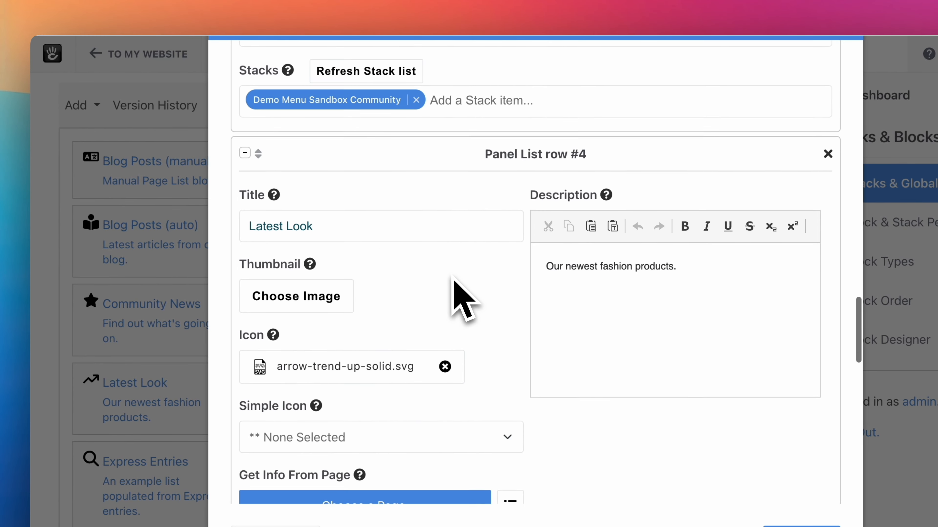
scroll(454, 280, "down", 10)
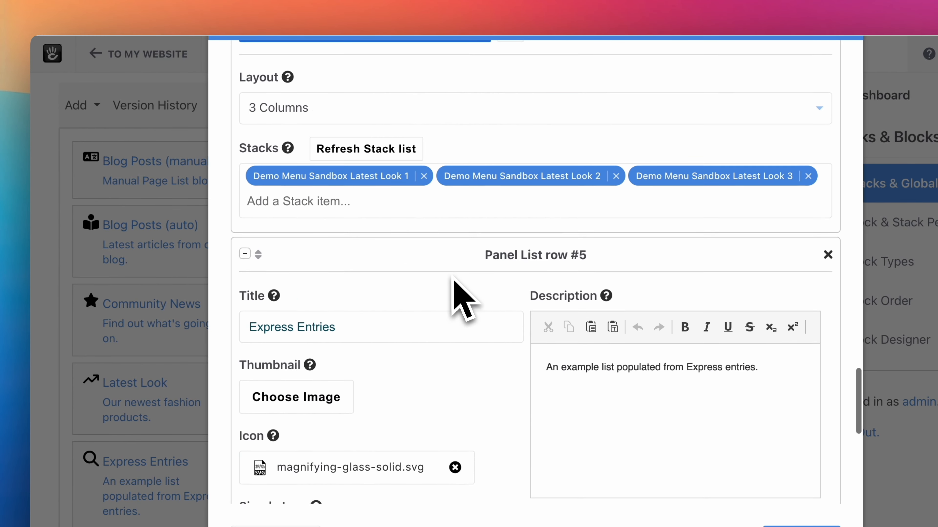
Step: Collapse the Express Entries and Latest Look panel rows in the Manual Panel Nav List block editor
left_click(246, 179)
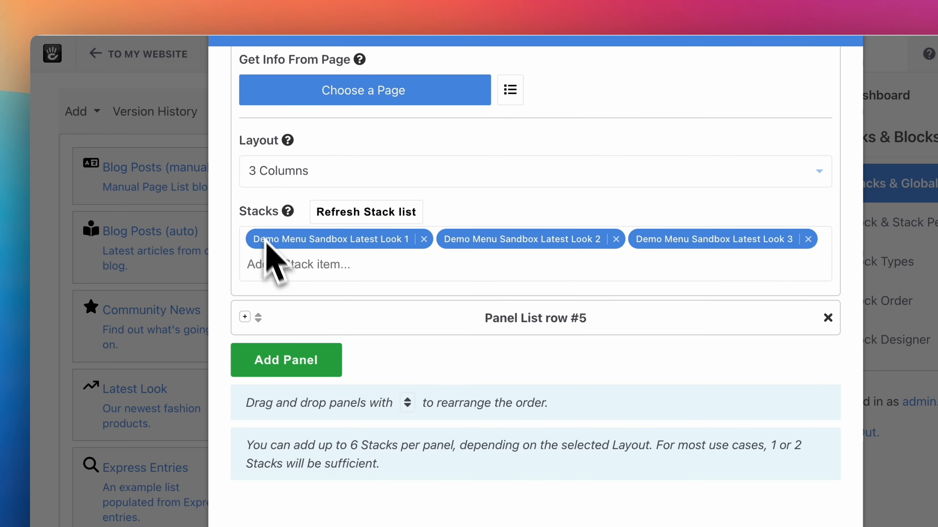
scroll(272, 259, "up", 10)
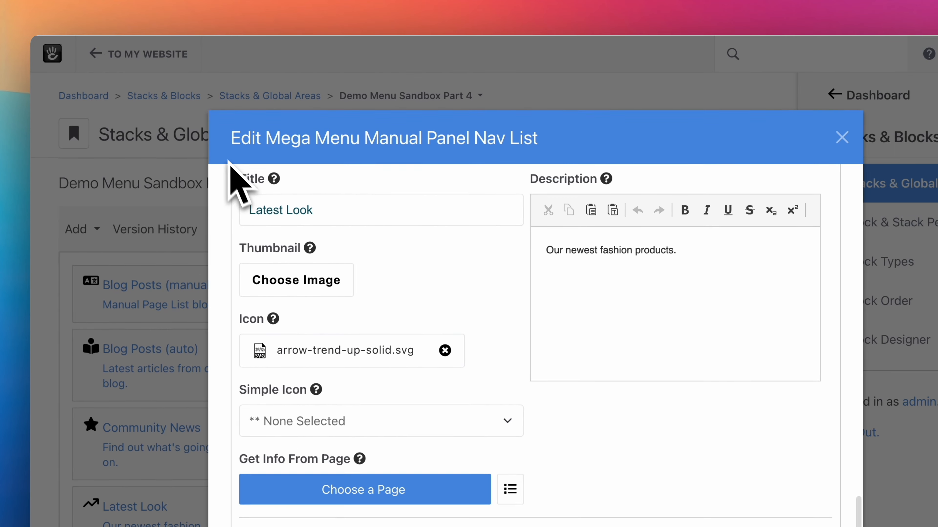
scroll(262, 220, "down", 2)
scroll(256, 240, "up", 5)
left_click(247, 318)
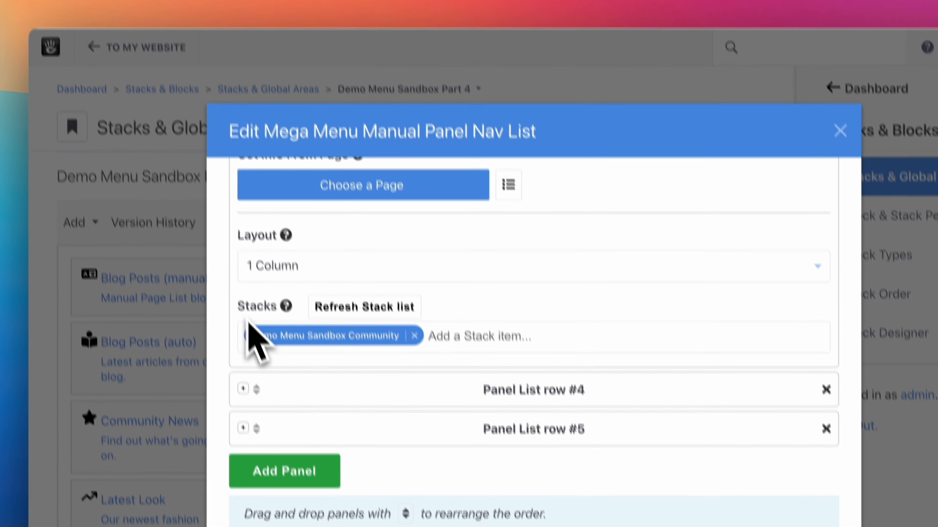
Step: Return to the Blog Posts panels and close the Manual Panel Nav List block editor without saving
scroll(792, 319, "up", 15)
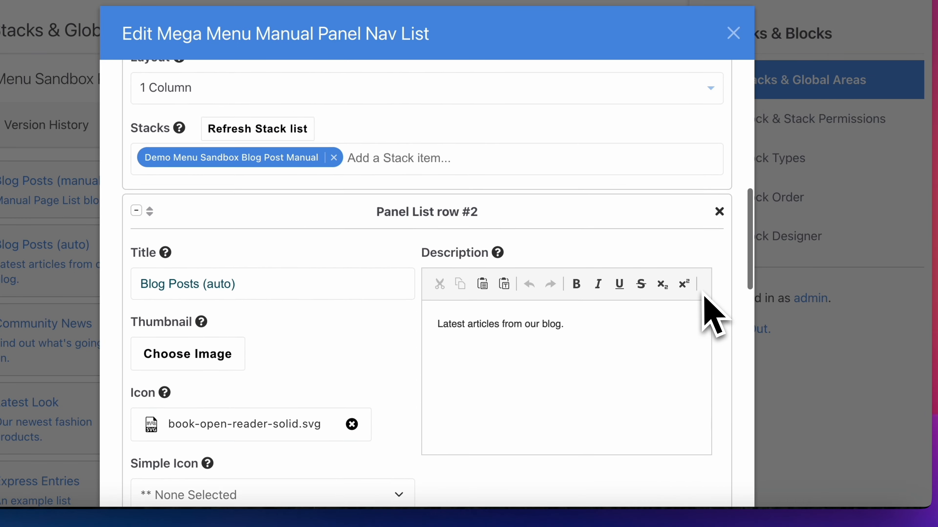
scroll(703, 297, "up", 5)
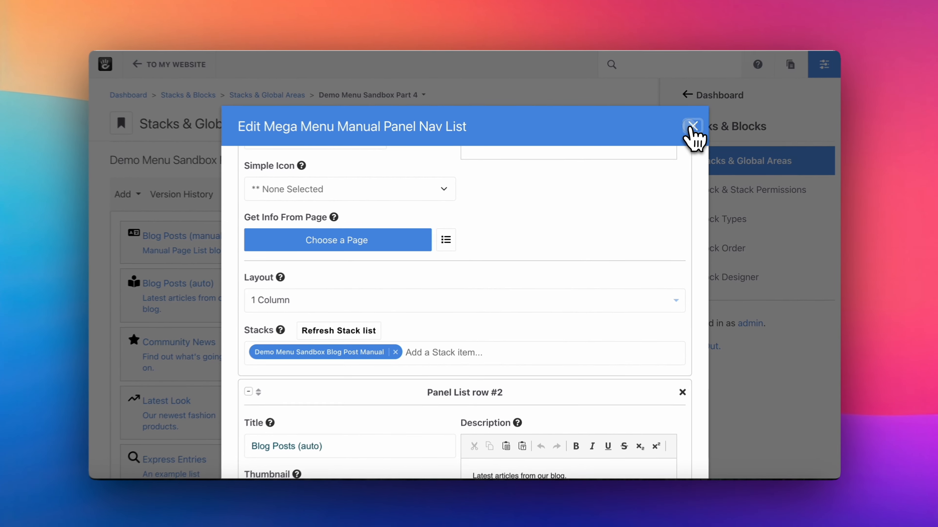
left_click(691, 127)
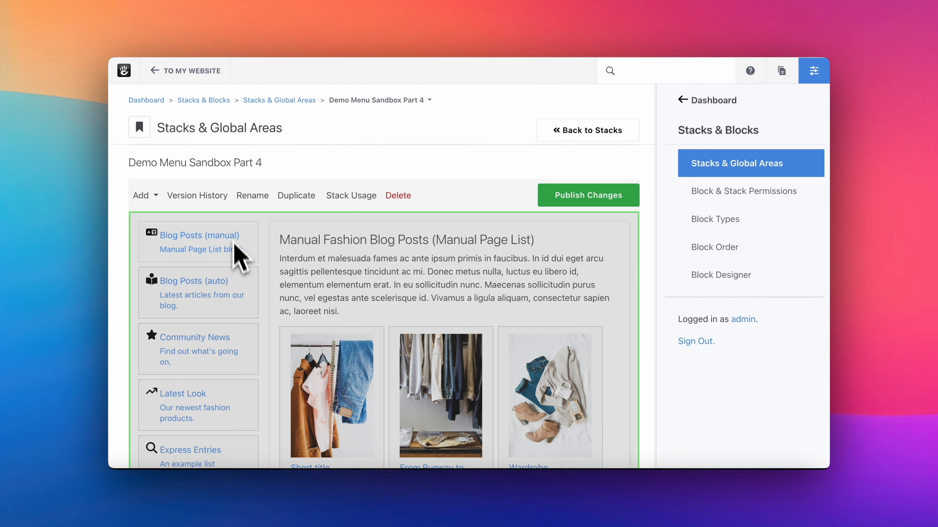
Step: Check the block preview in the Demo Menu Sandbox Part 4 stack and publish the stack's changes
scroll(471, 300, "down", 6)
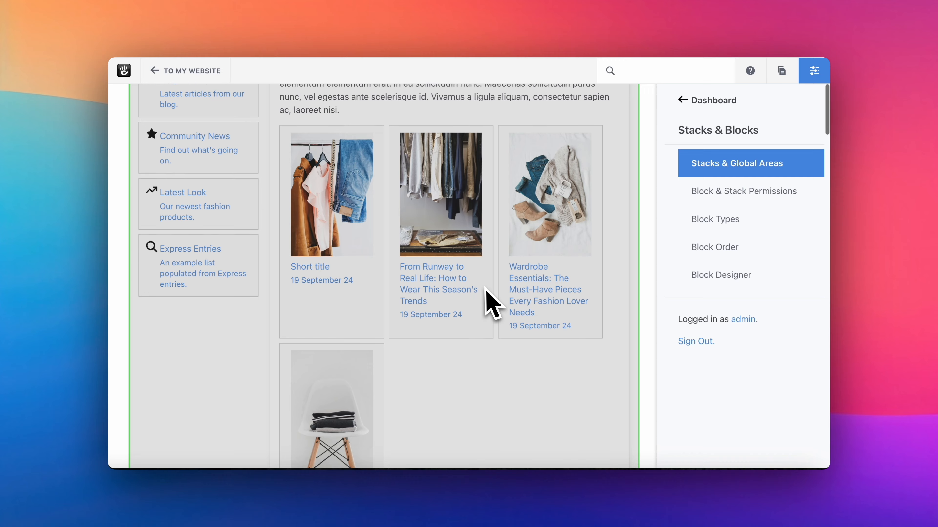
scroll(487, 302, "up", 4)
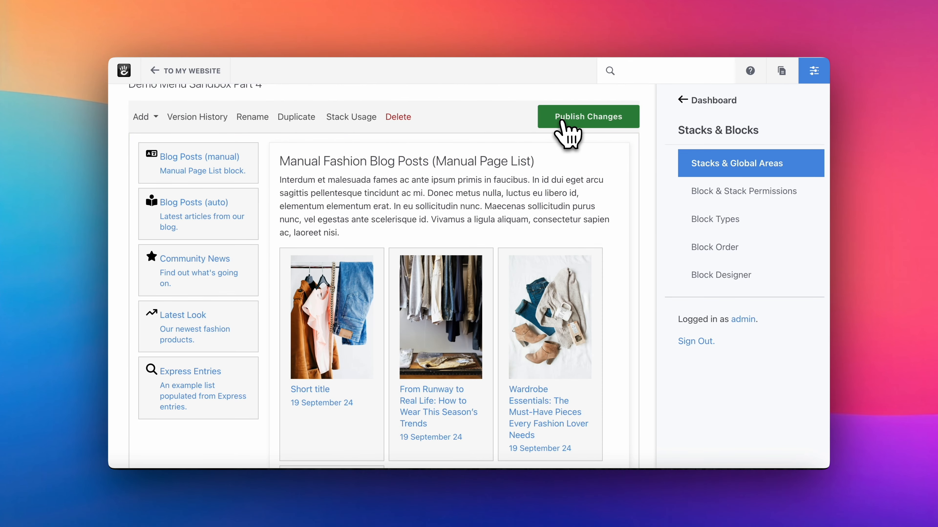
left_click(568, 118)
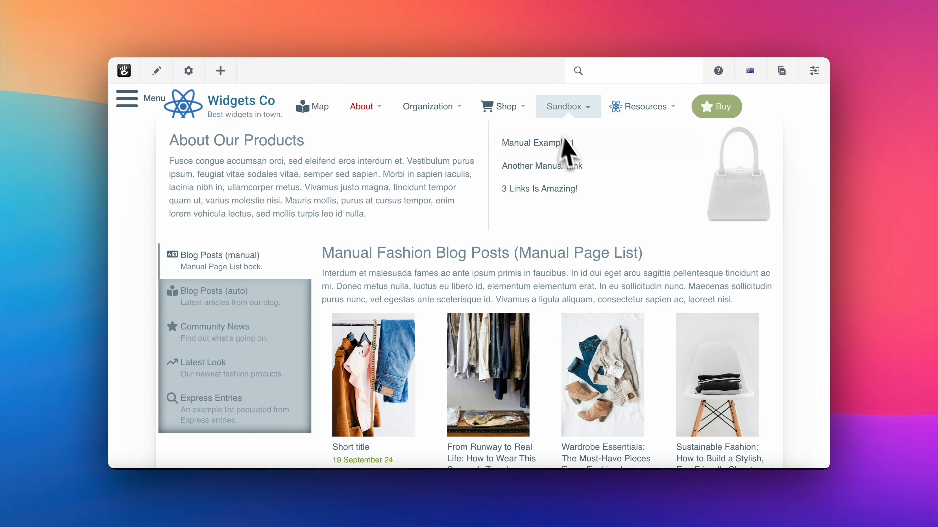
Step: View the Community News, Blog Posts (auto) and Blog Posts (manual) panels in the website's Sandbox drop-down menu
scroll(457, 287, "down", 2)
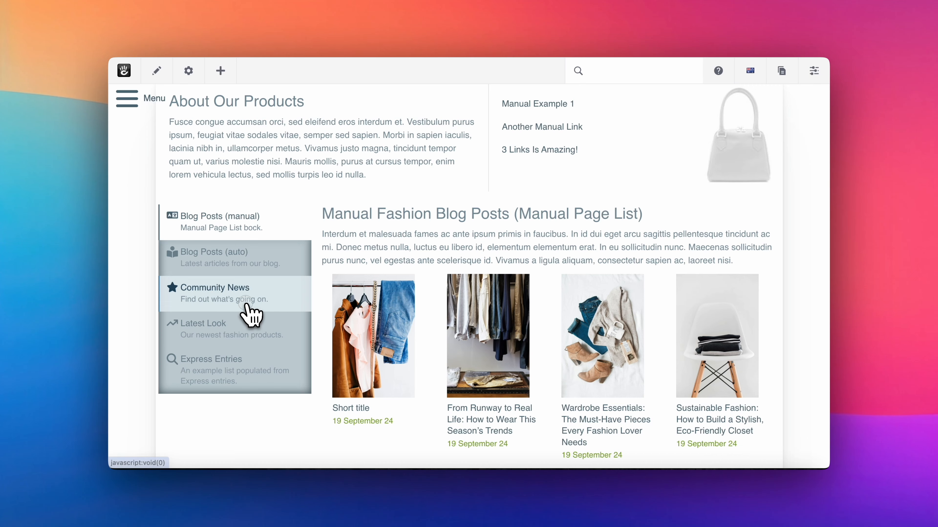
left_click(254, 311)
left_click(260, 246)
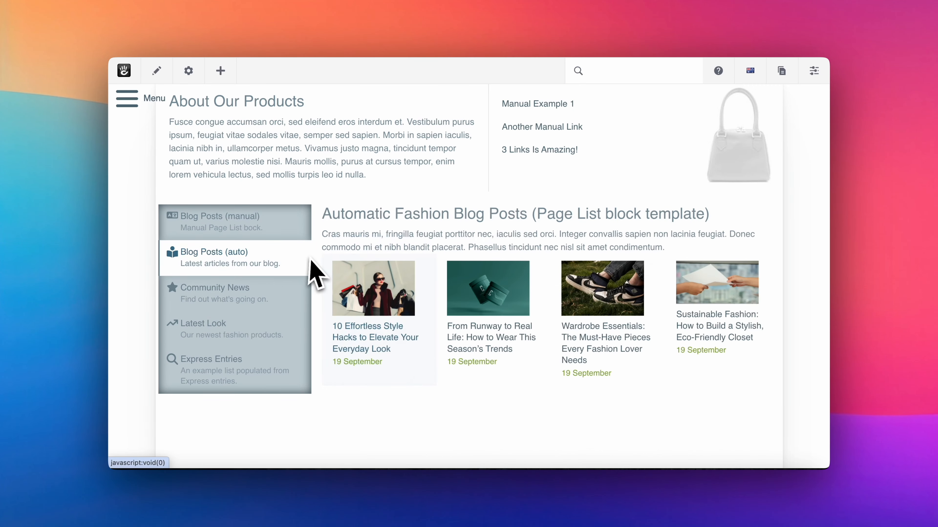
left_click(277, 232)
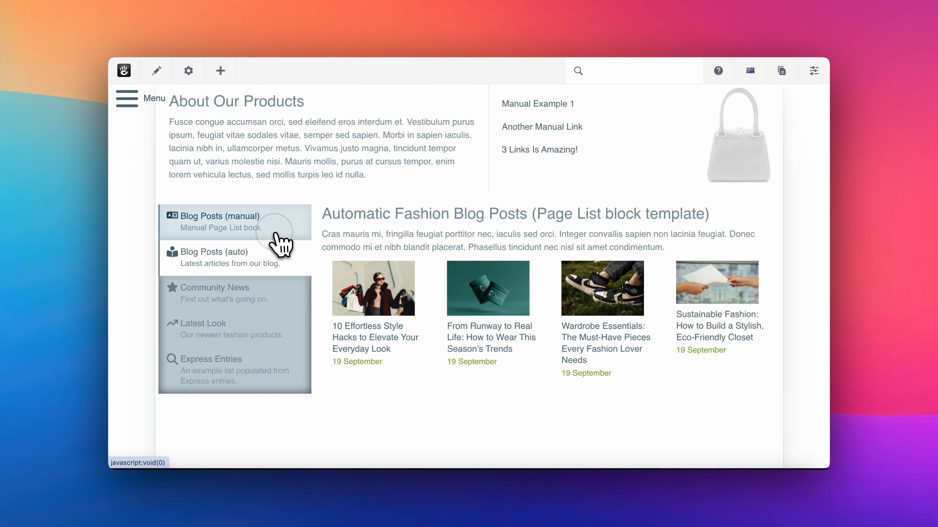
Step: Look over the whole Sandbox drop-down menu and open its Express Entries panel
scroll(277, 239, "up", 2)
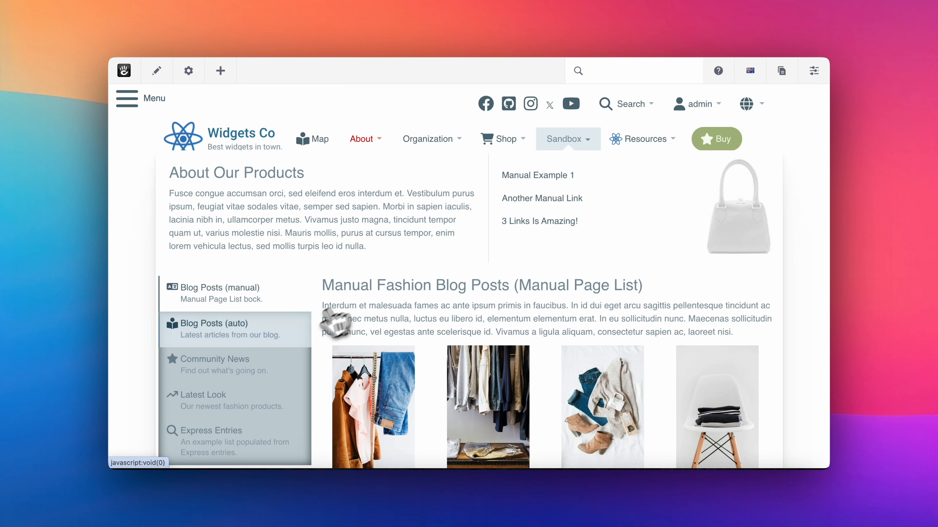
scroll(303, 335, "down", 2)
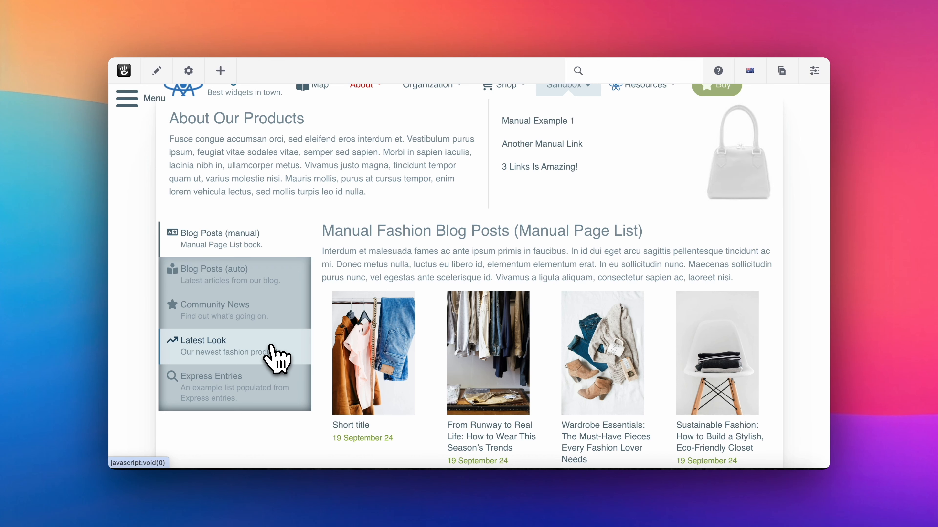
scroll(279, 340, "down", 2)
left_click(273, 344)
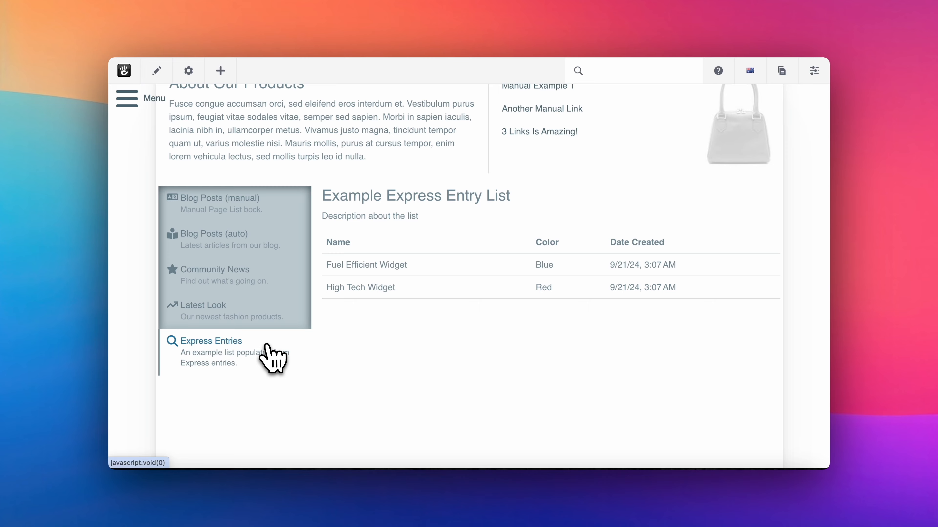
Step: Return to the Demo Menu Sandbox Part 4 stack in the dashboard and read the formatting notes above its blocks
left_click(581, 6)
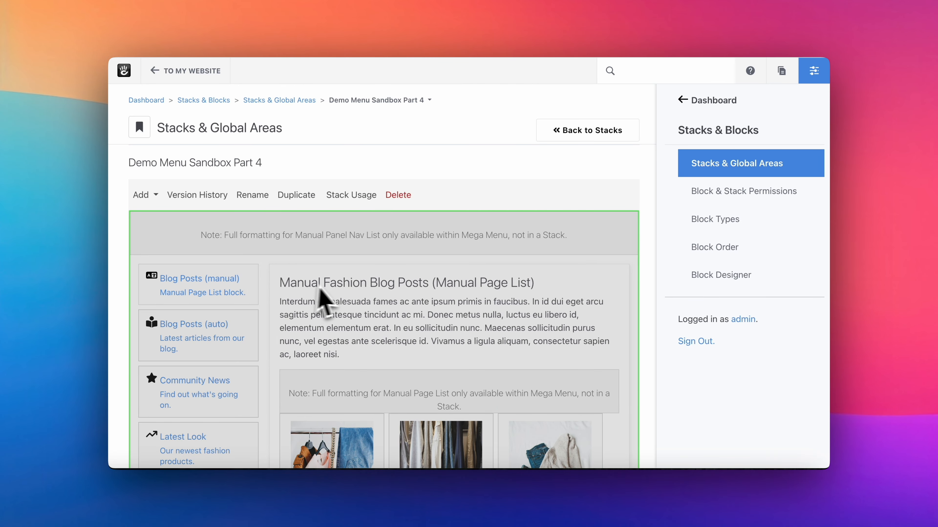
scroll(354, 292, "down", 3)
scroll(354, 292, "down", 1)
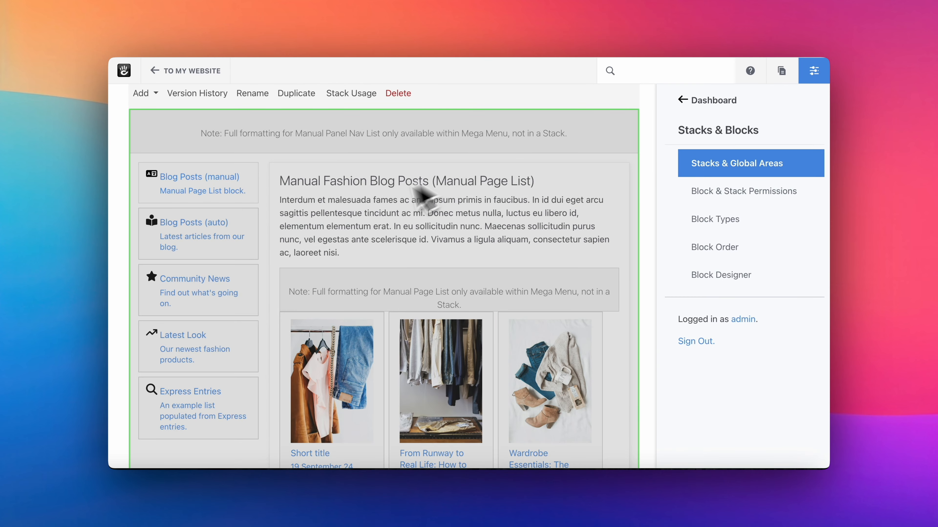
scroll(303, 193, "up", 3)
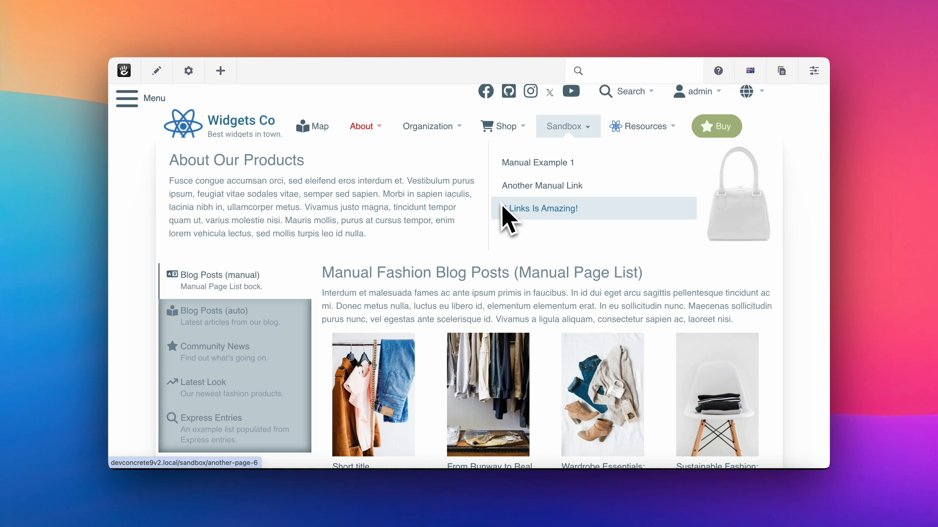
Step: Compare the Shop, Sandbox, About and Organization drop-down menus on the website
left_click(513, 135)
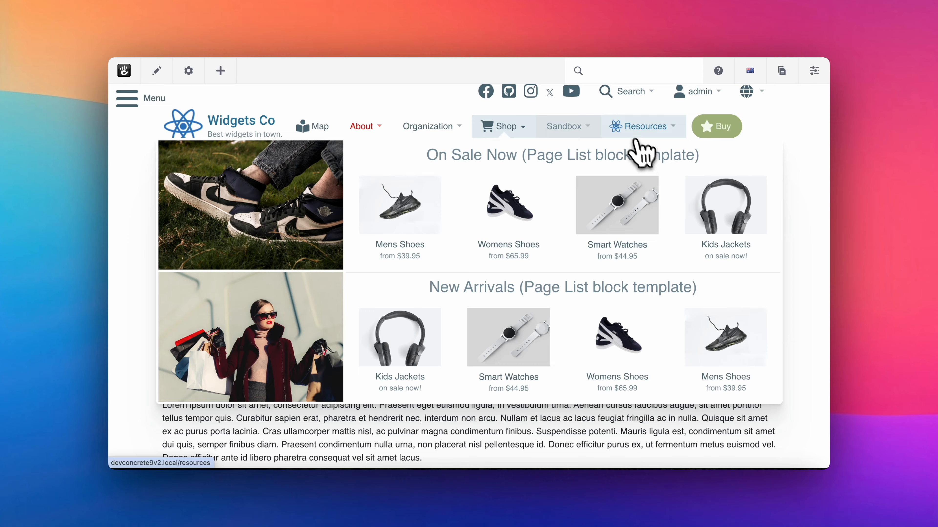
mouse_move(574, 145)
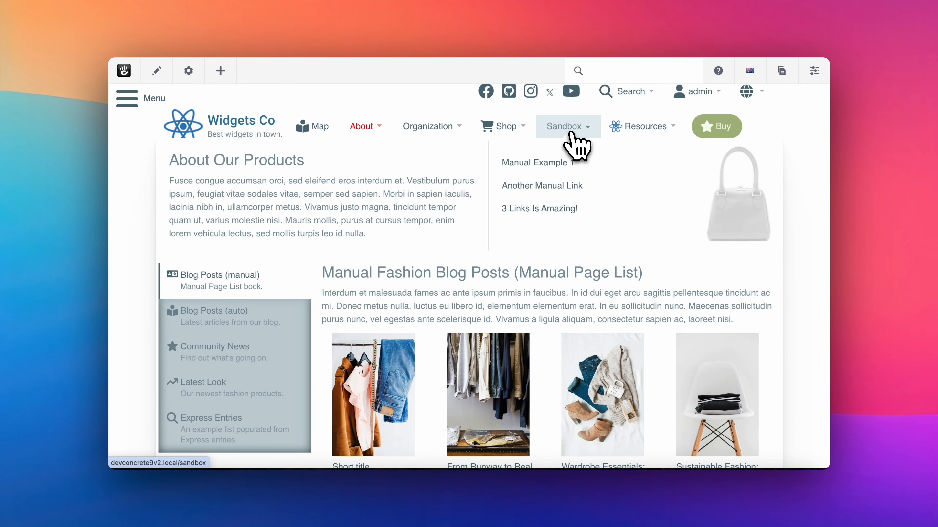
left_click(590, 143)
mouse_move(383, 140)
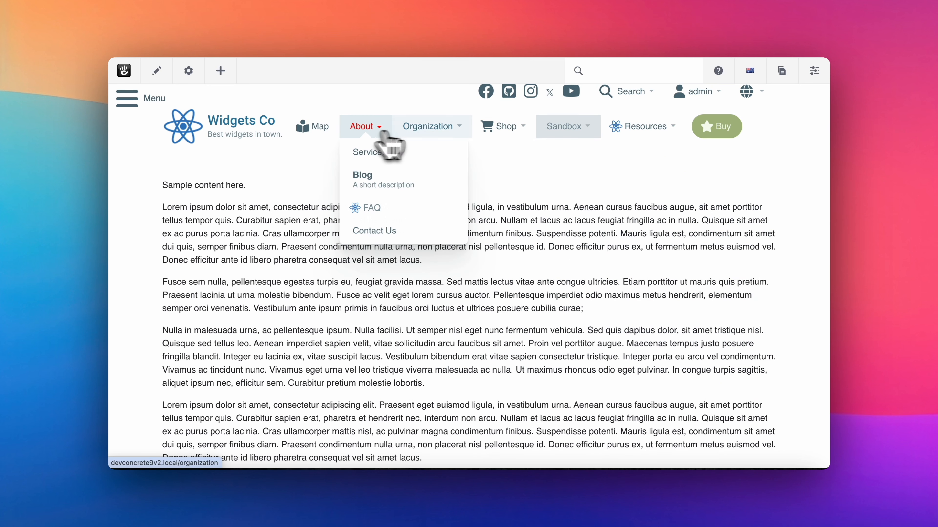
mouse_move(443, 136)
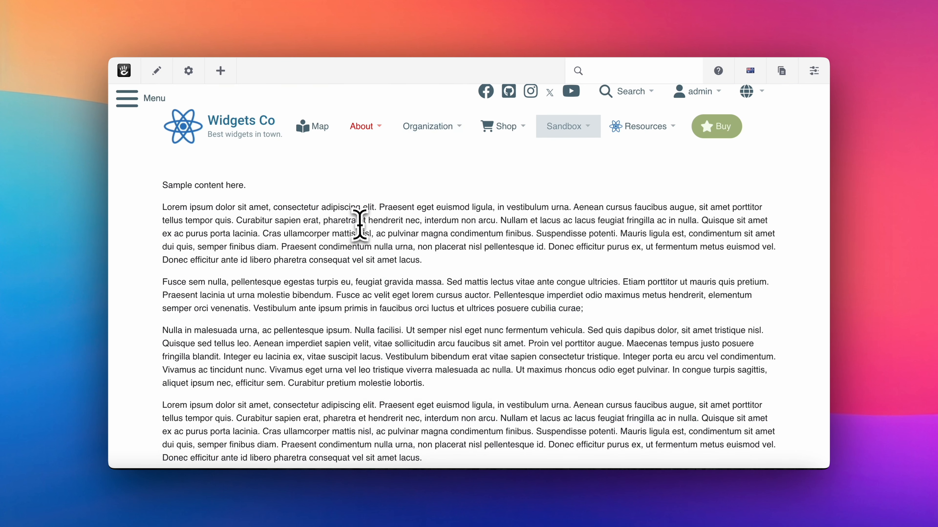
Step: Switch from the website back to the Demo Menu Sandbox Part 4 stack in the dashboard
scroll(360, 225, "up", 1)
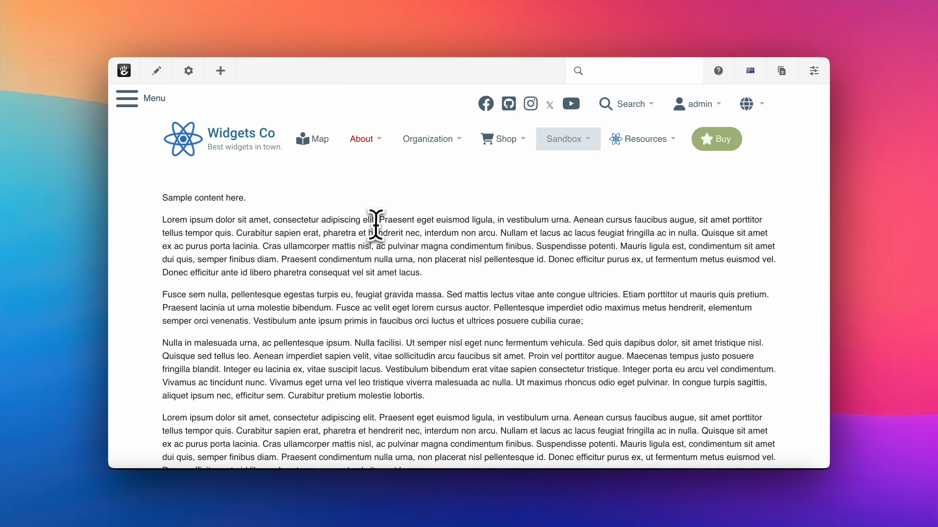
left_click(624, 70)
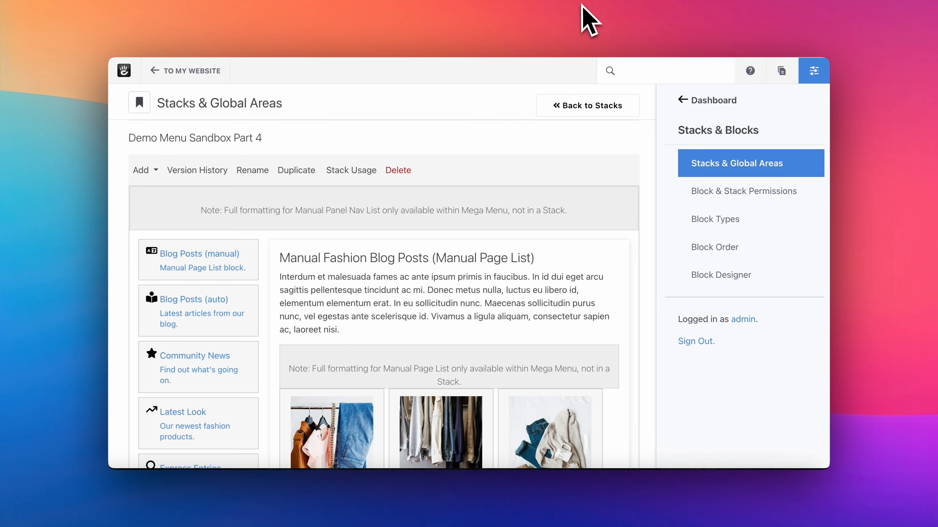